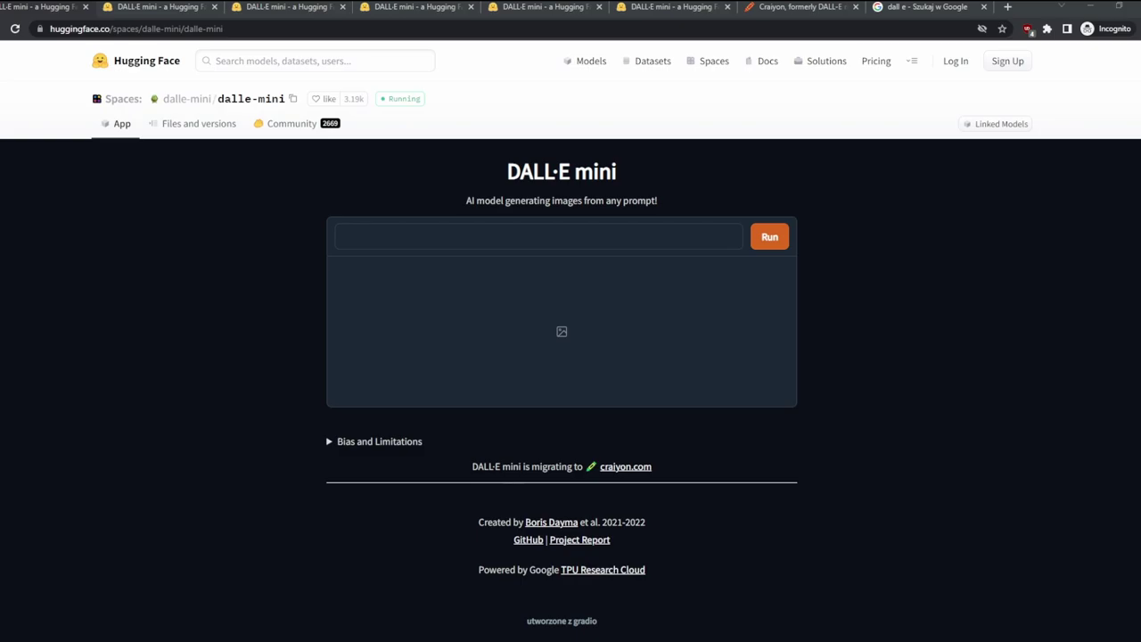
- Generate images from the prompt "spaceship"
click(564, 233)
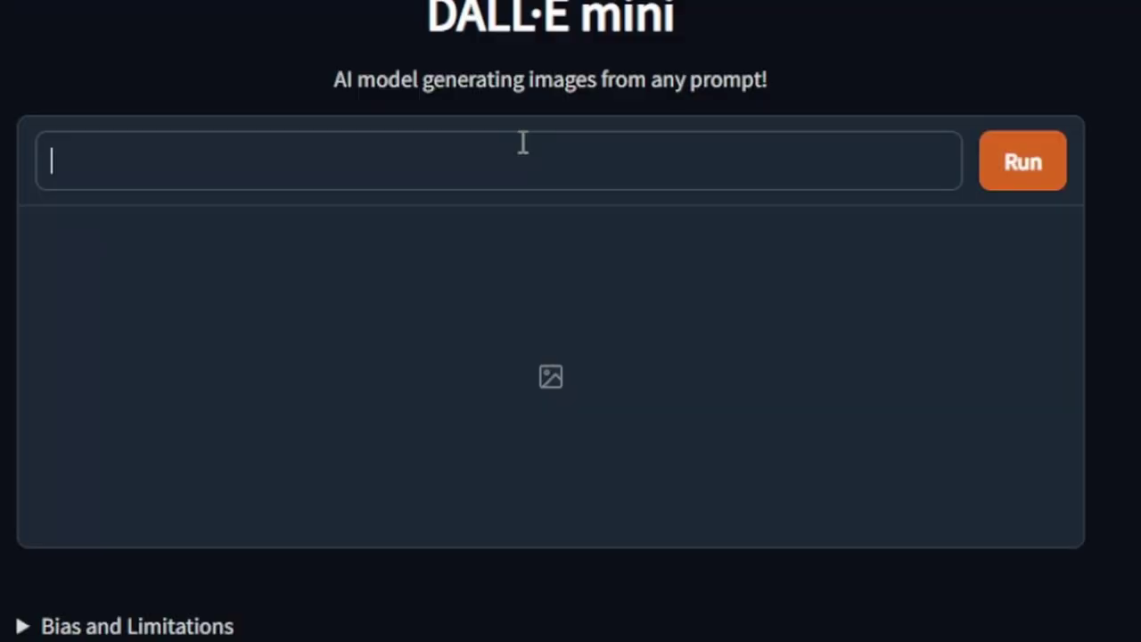
text(spaceship)
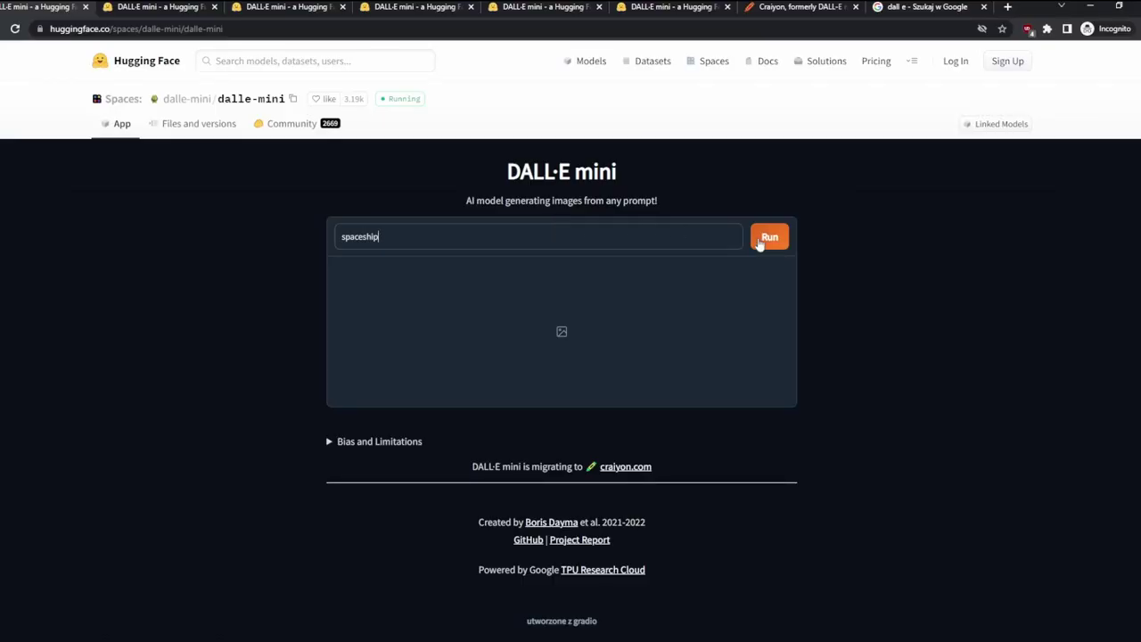
click(1019, 173)
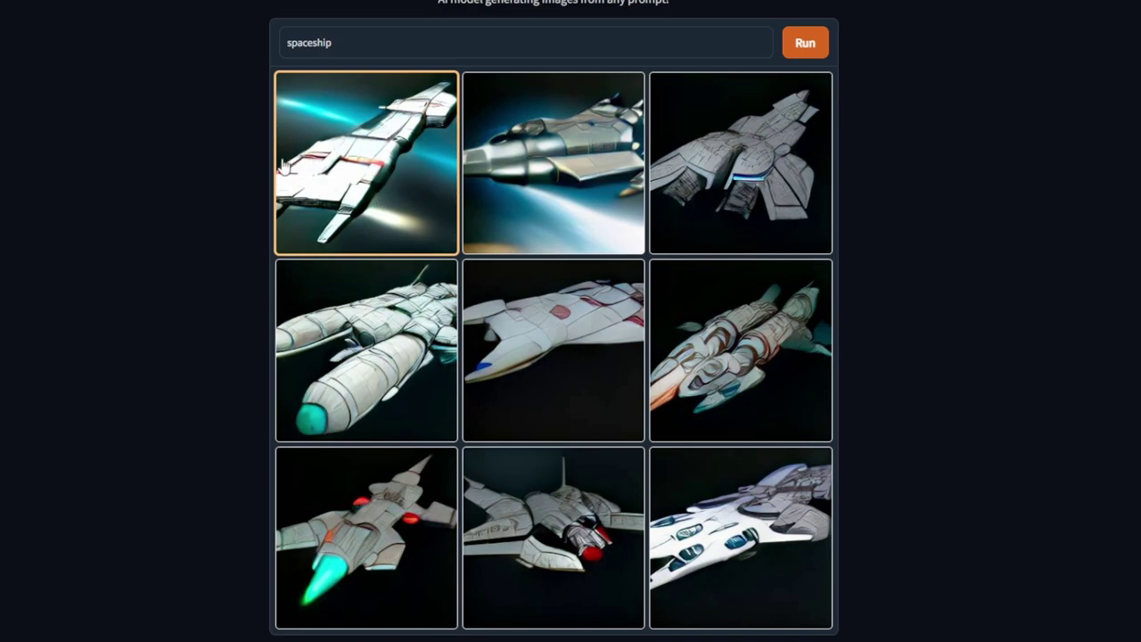
- Examine the generated spaceship images one by one at enlarged size, from the first to the eighth, and return to the grid
click(318, 181)
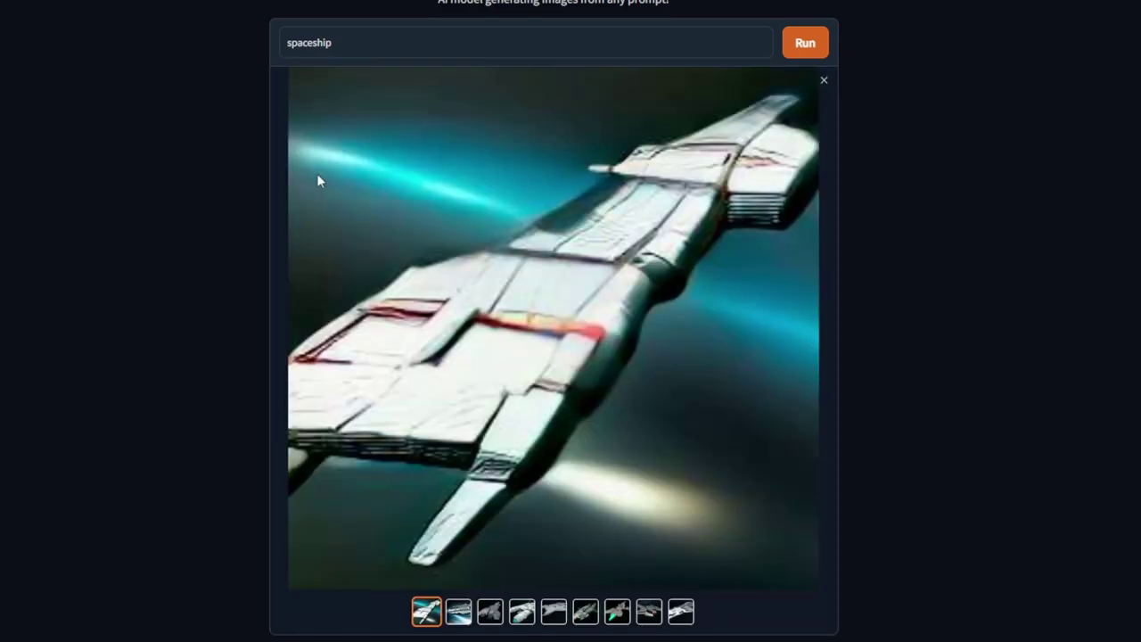
click(804, 343)
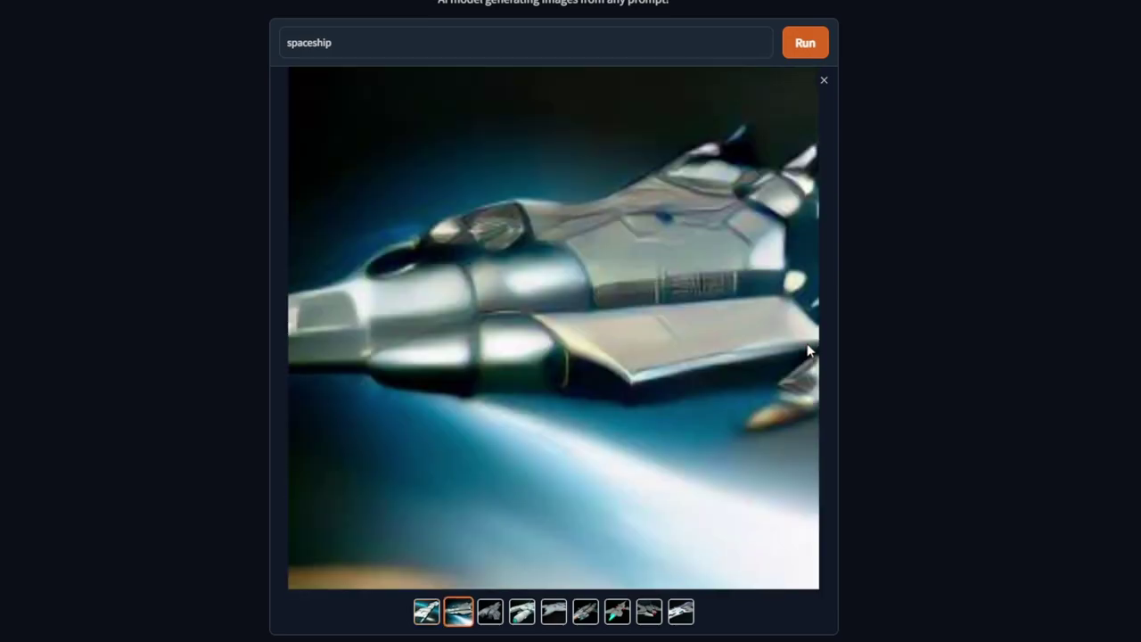
click(807, 343)
click(807, 346)
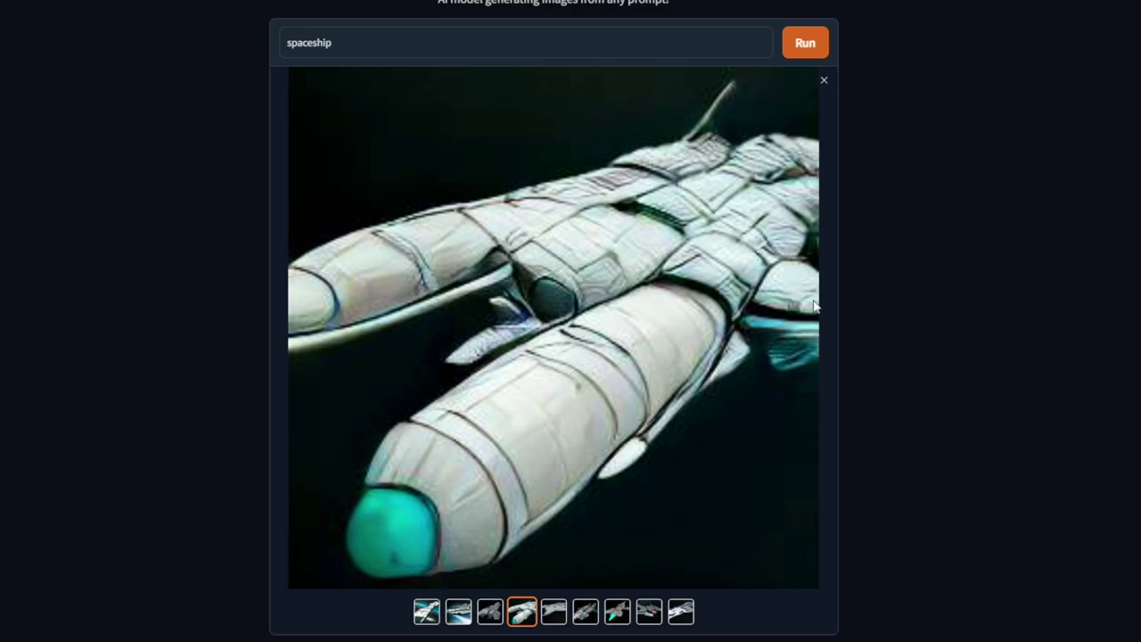
click(811, 341)
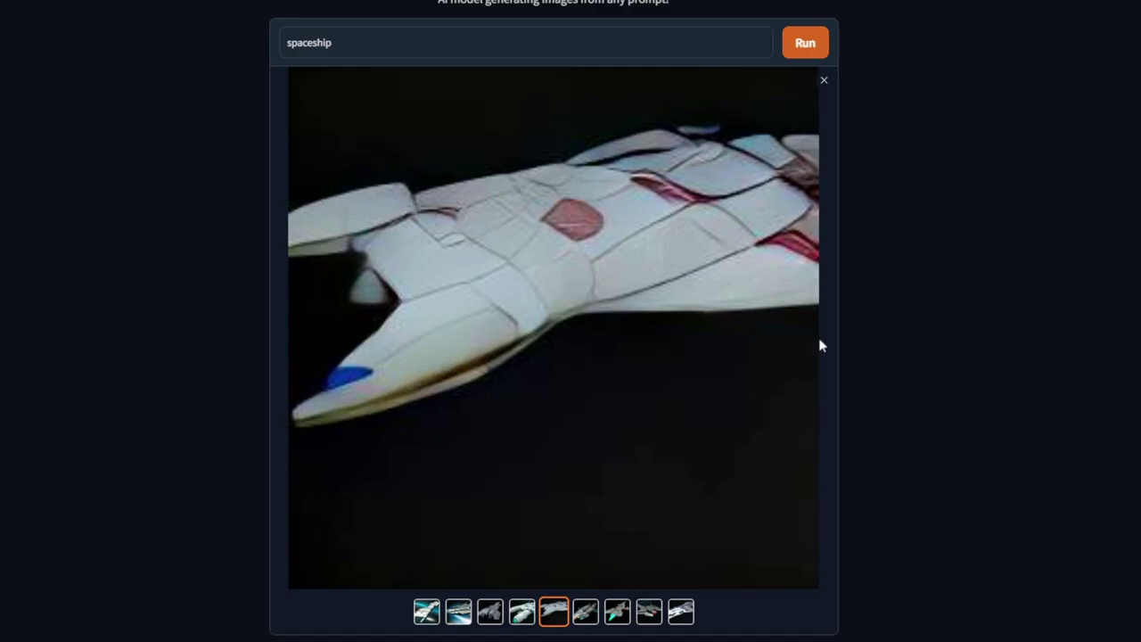
click(820, 346)
click(816, 346)
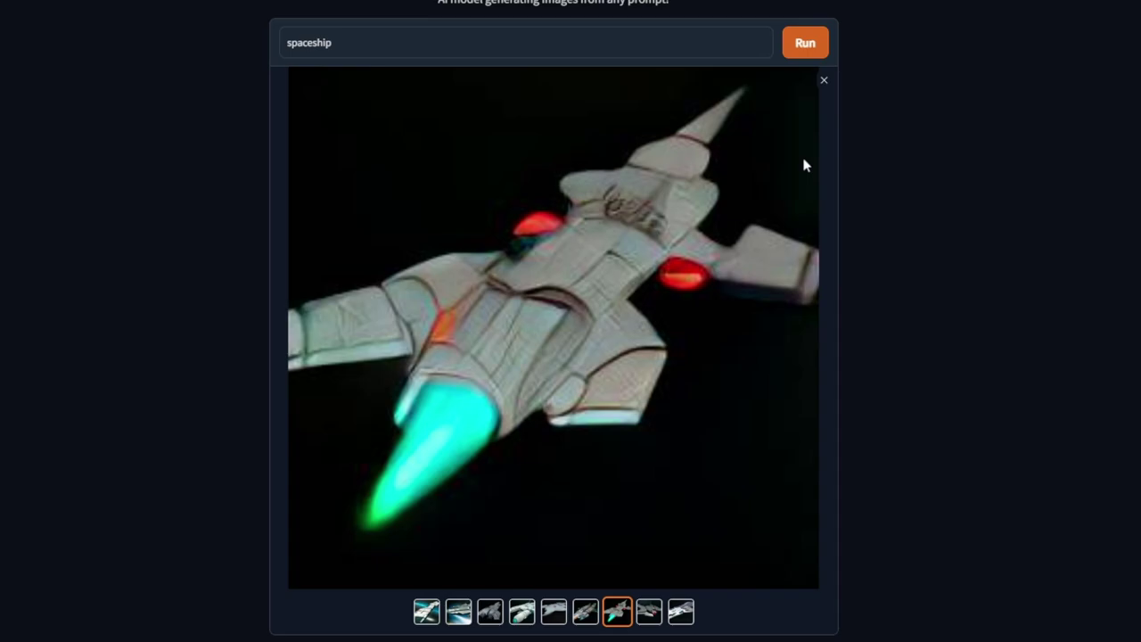
click(786, 182)
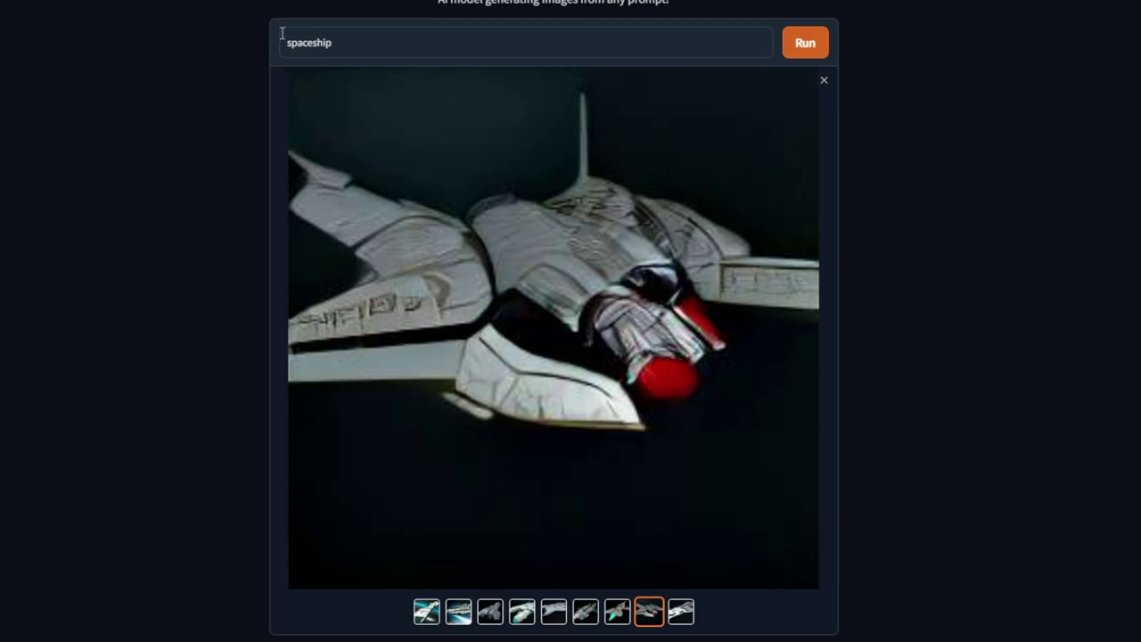
key(Escape)
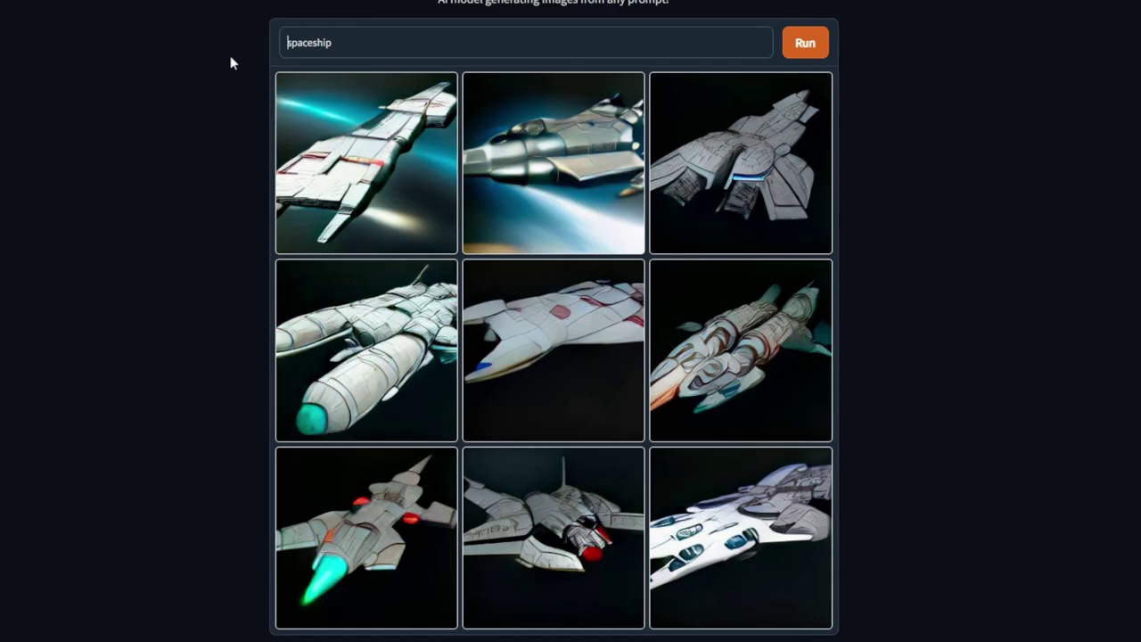
- Extend the prompt to "cargo spaceship with planets behind in space" and generate a new set of images
text(cargo)
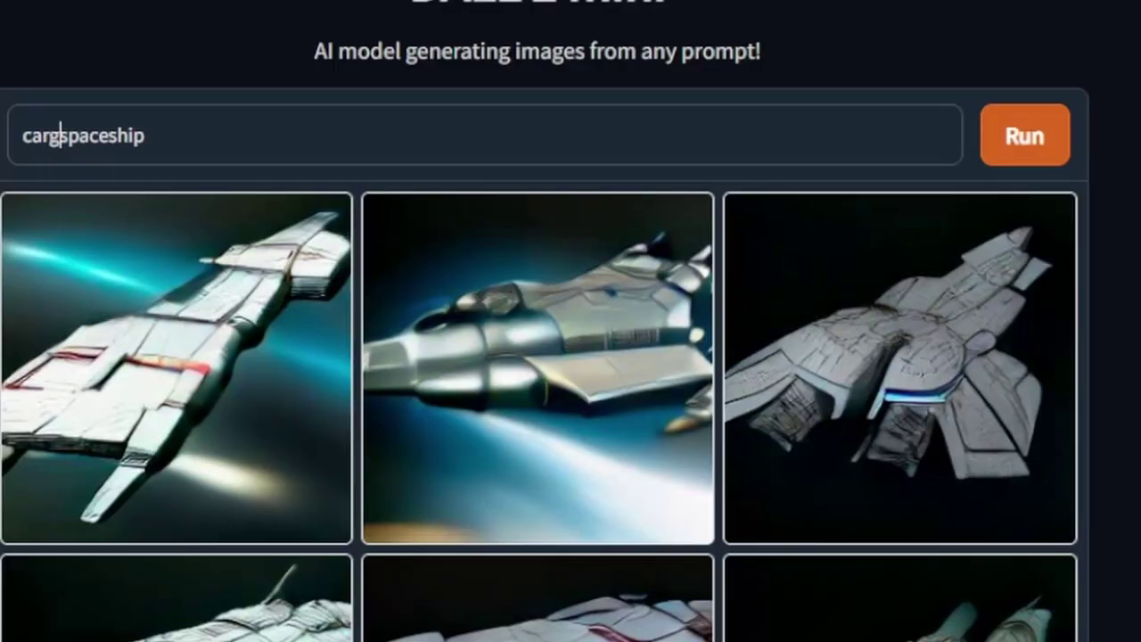
click(264, 121)
text(with planets w)
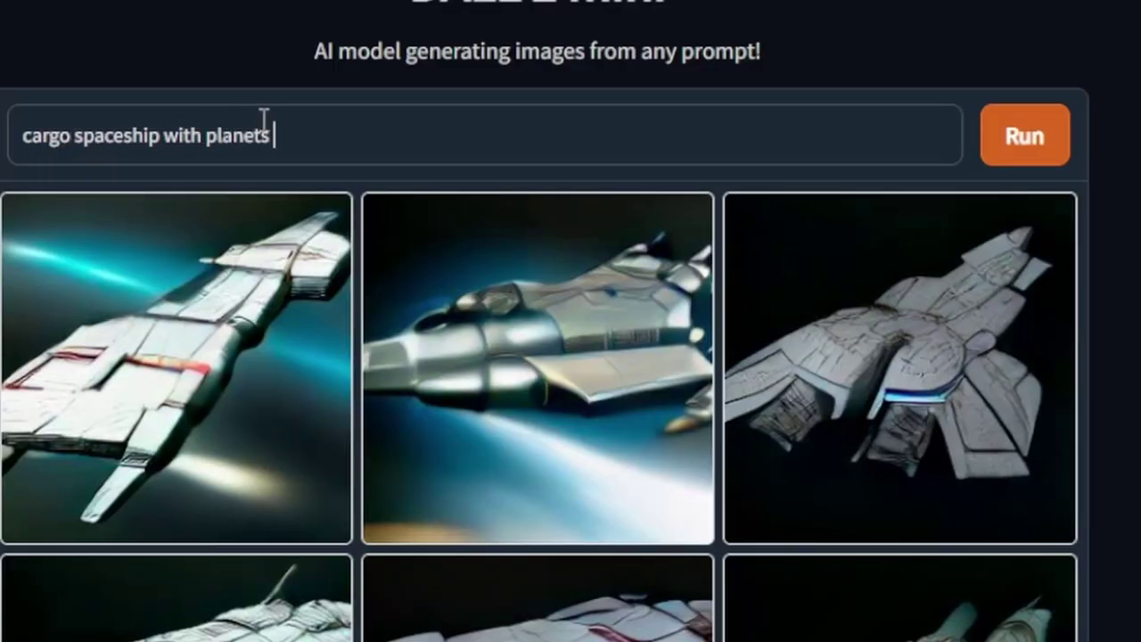
key(BackSpace)
text(behind in space)
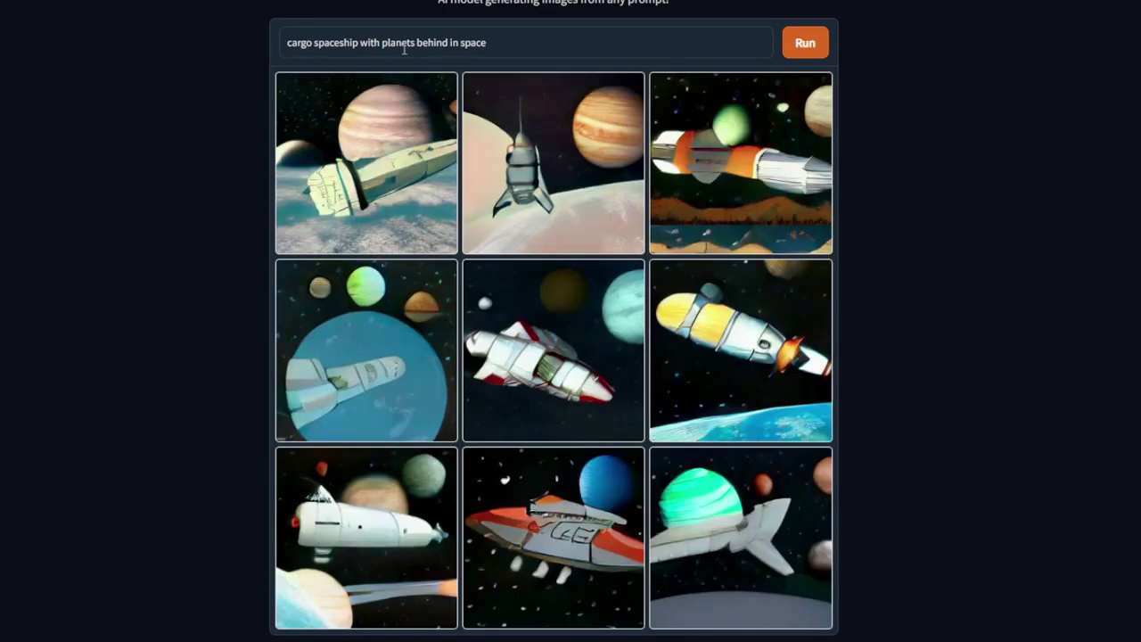
- Examine all the generated cargo spaceship images at enlarged size, starting with the first, and close the enlarged view
click(390, 167)
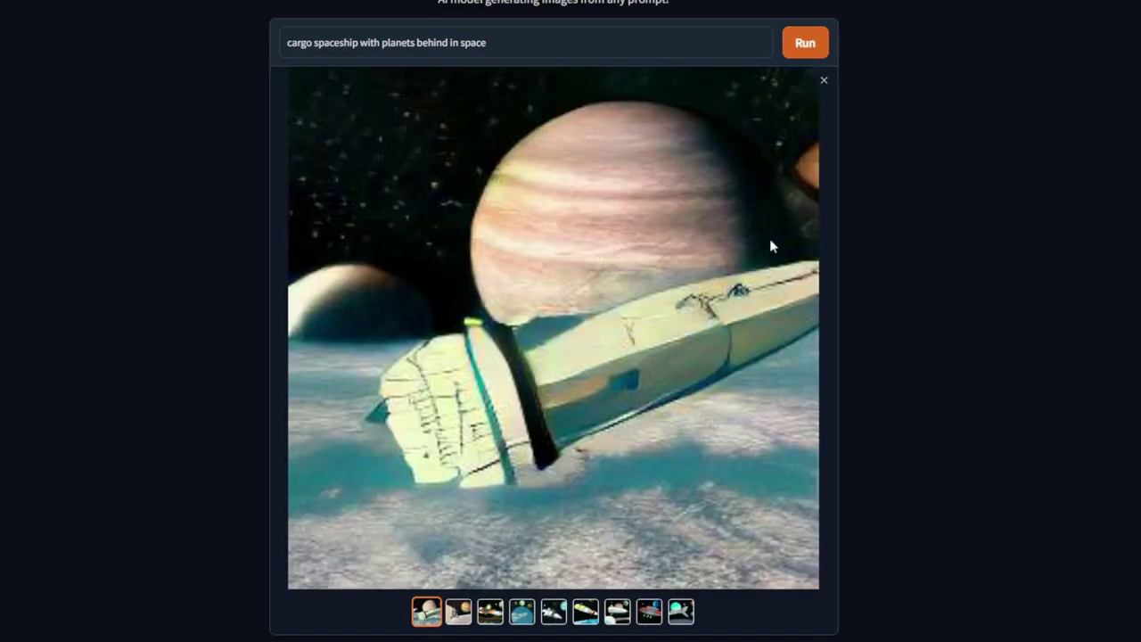
click(818, 304)
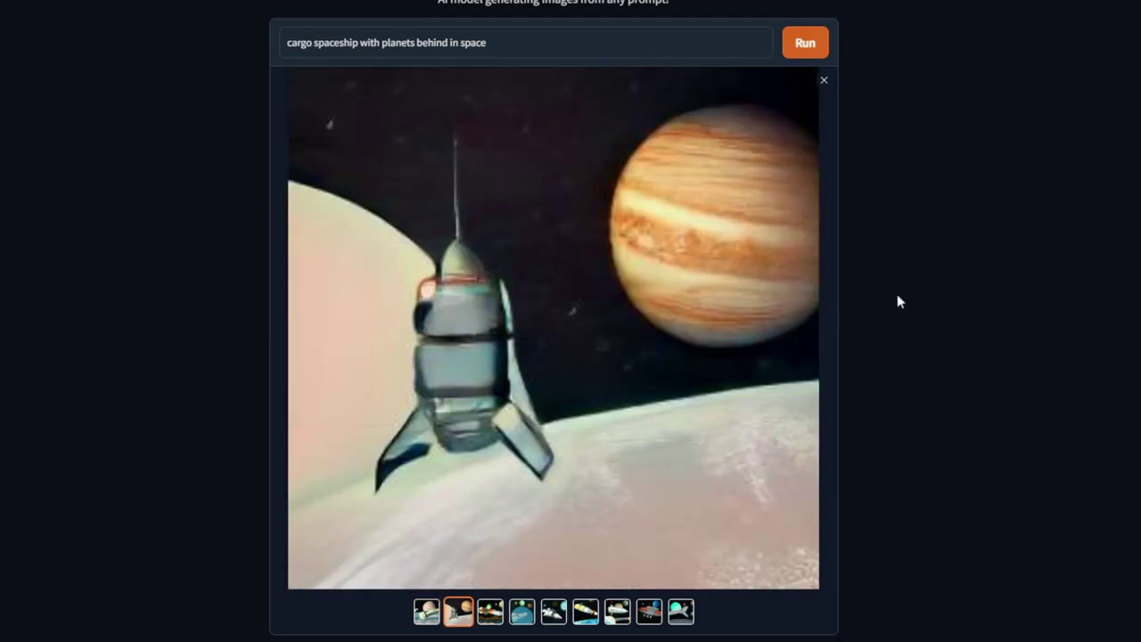
click(811, 354)
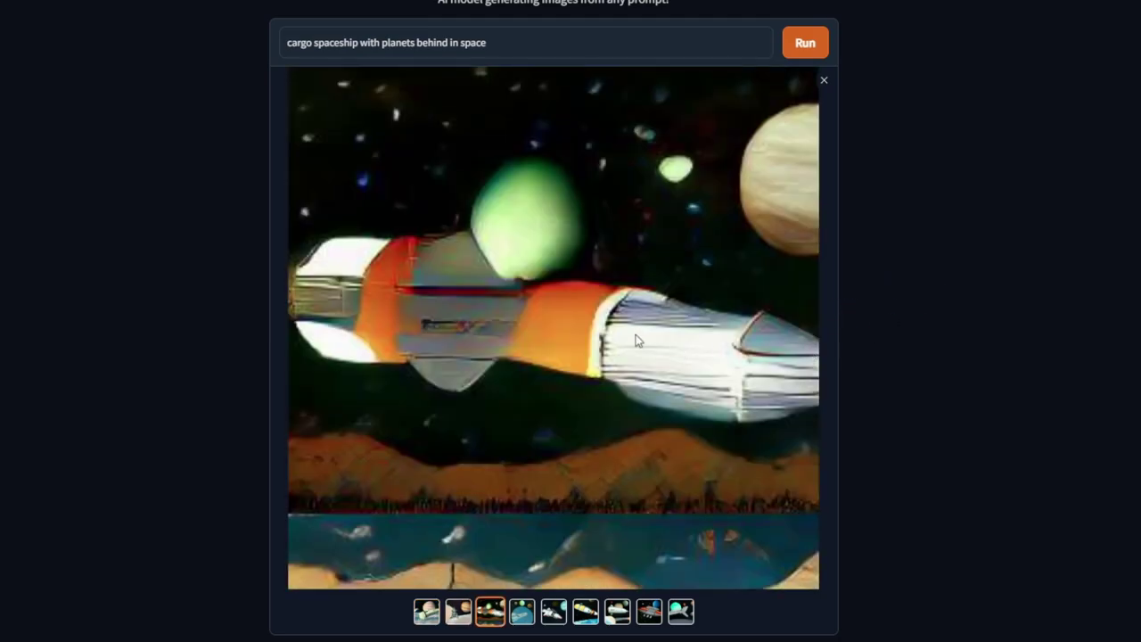
click(803, 319)
click(811, 326)
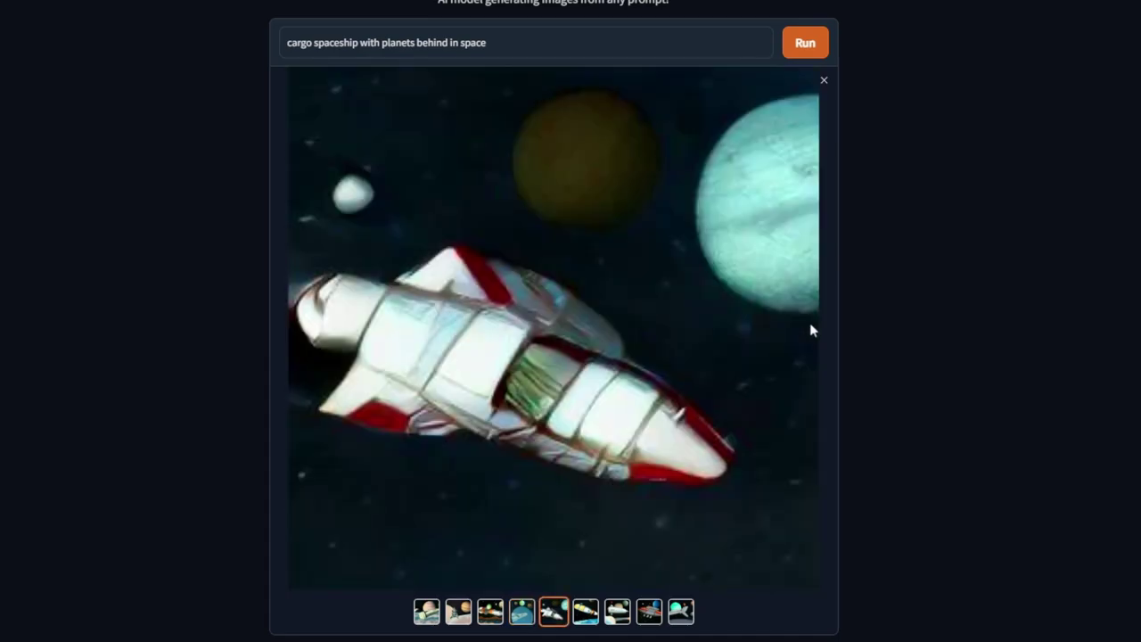
click(811, 331)
click(811, 331)
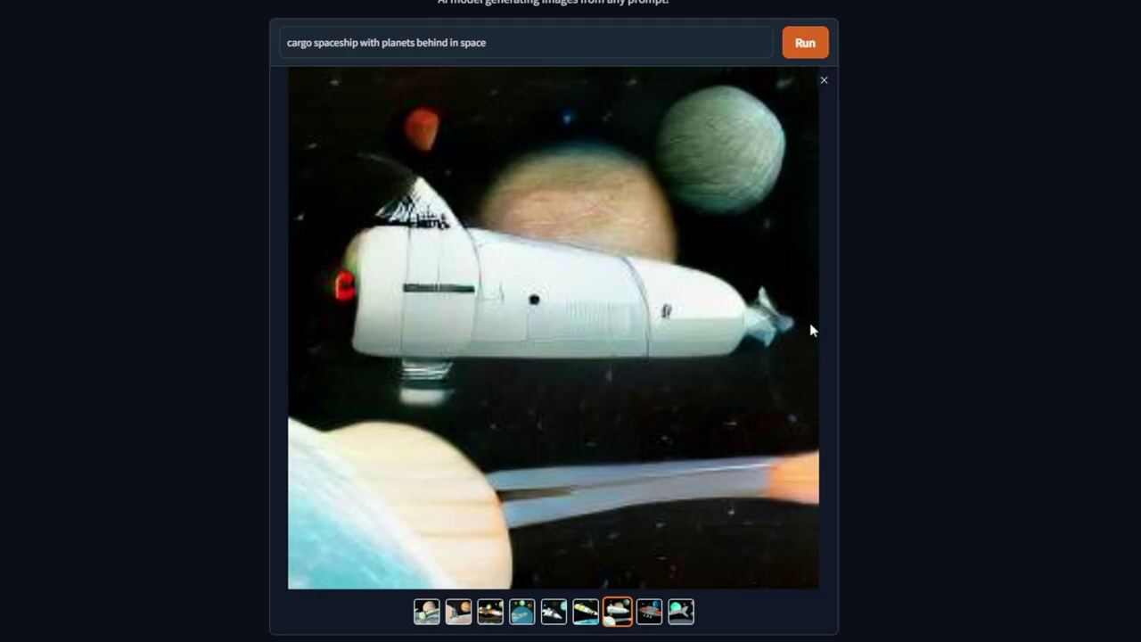
click(811, 330)
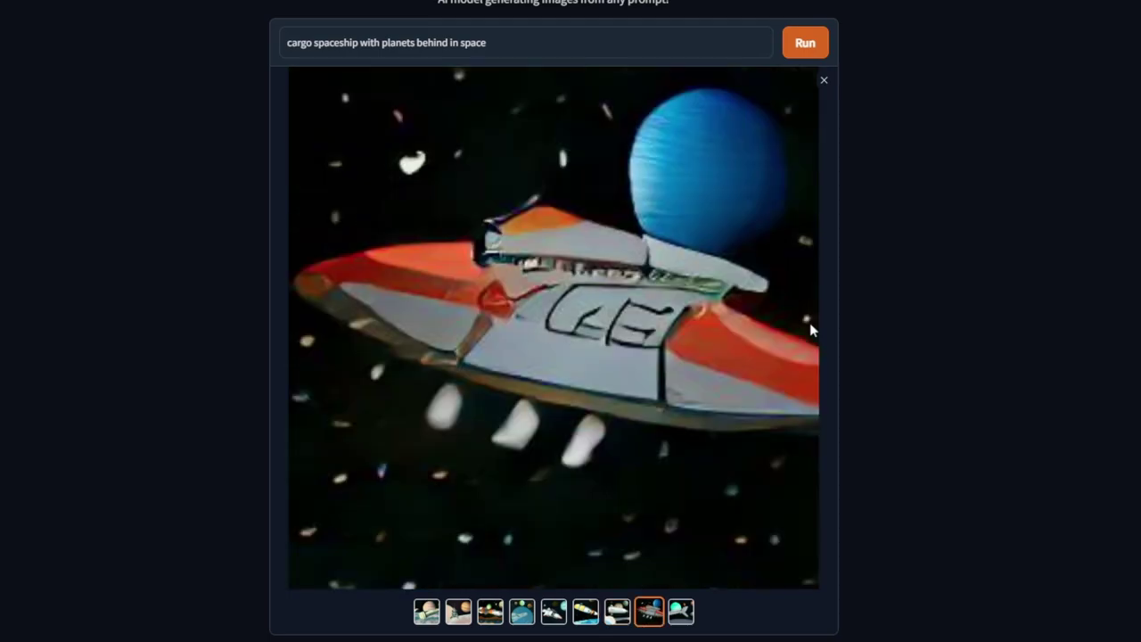
click(811, 328)
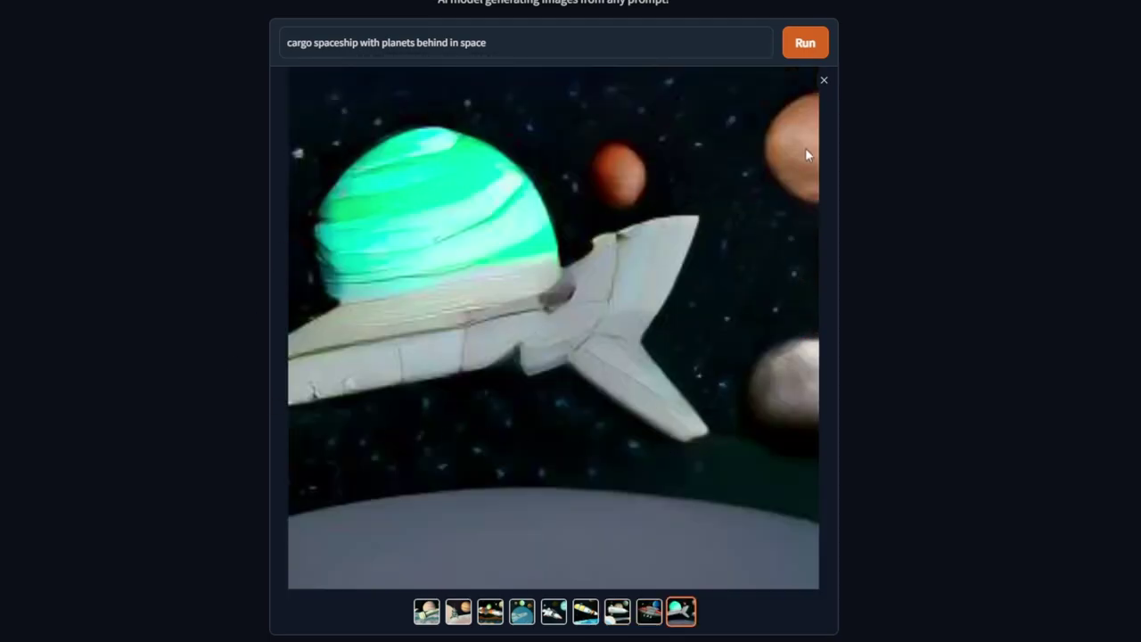
click(812, 303)
key(Escape)
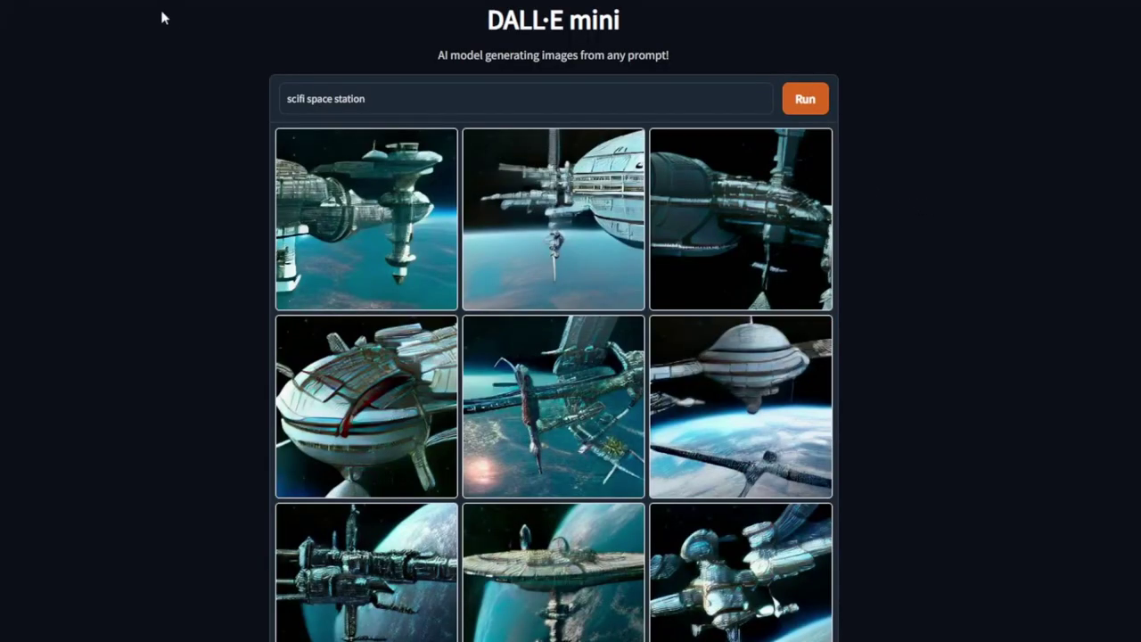
- Examine the images generated for "scifi space station" one after another at enlarged size, starting with the first
scroll(553, 320, down, 1)
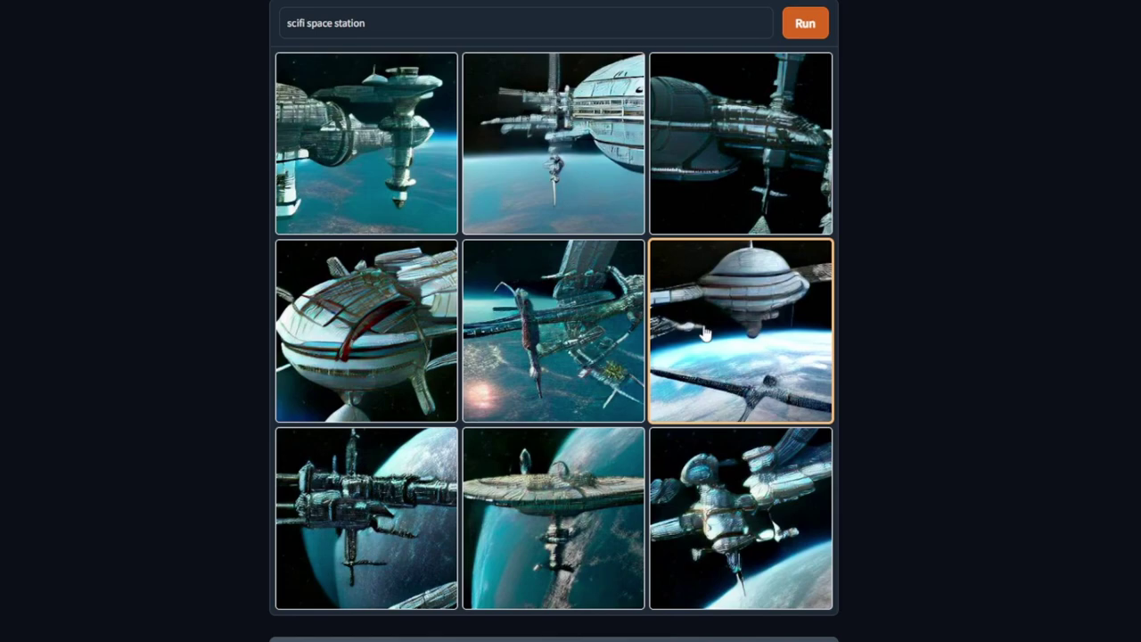
click(394, 158)
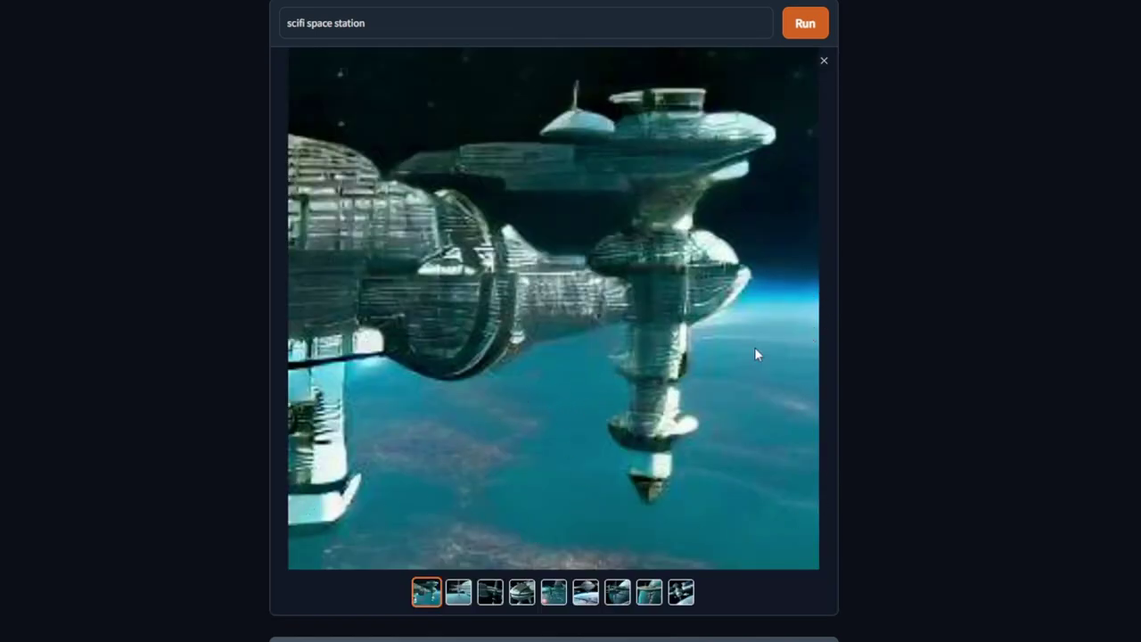
click(813, 330)
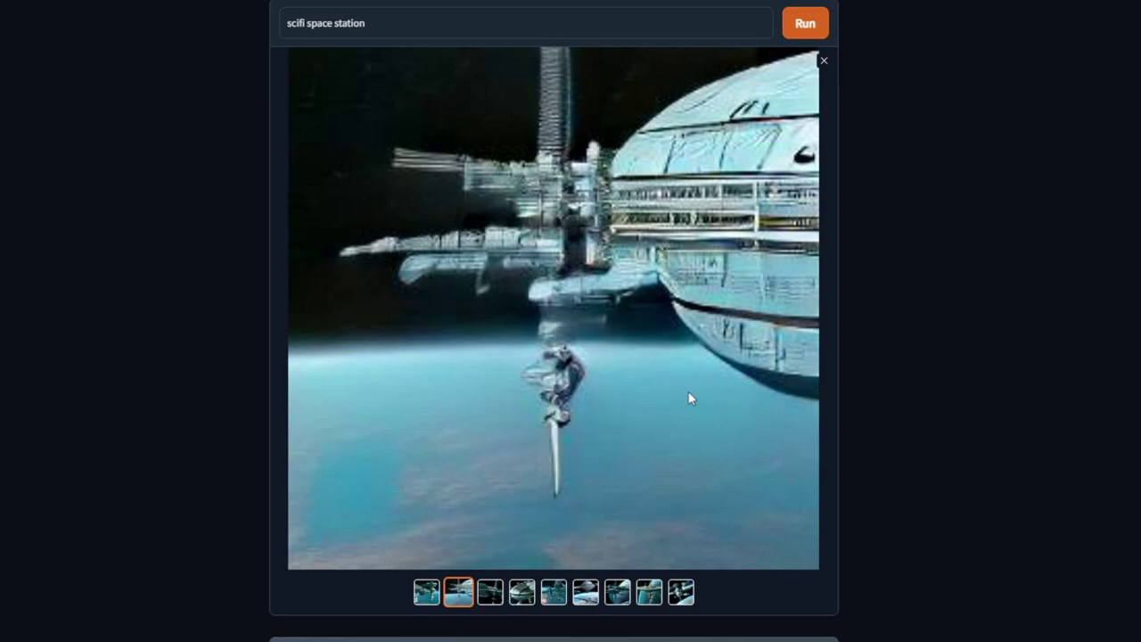
click(780, 390)
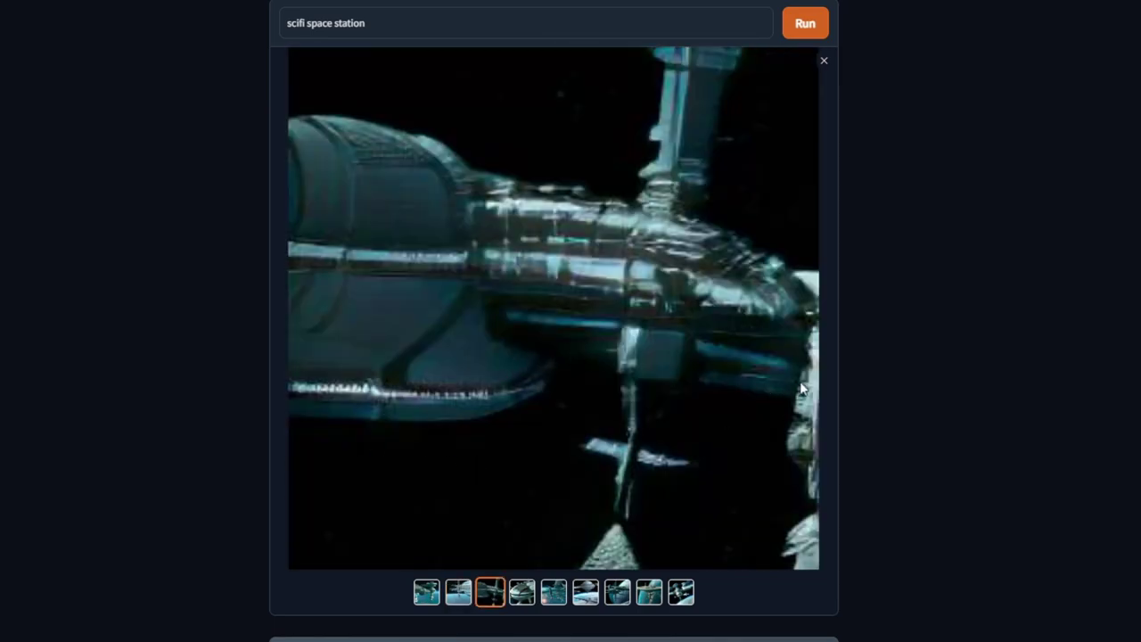
click(799, 389)
click(800, 388)
click(799, 388)
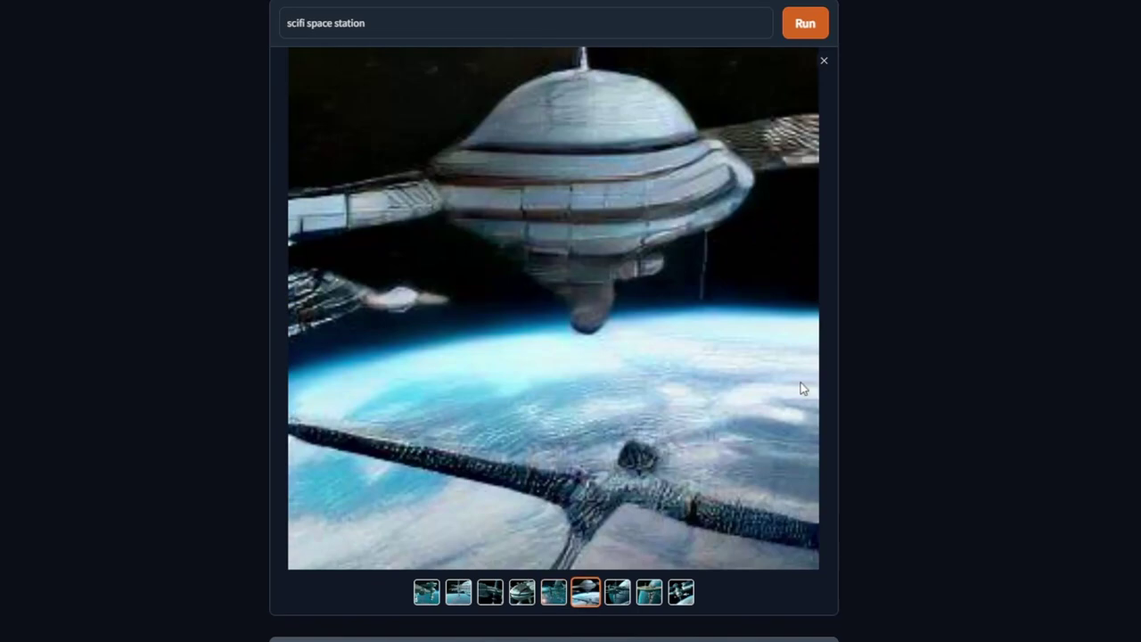
click(799, 389)
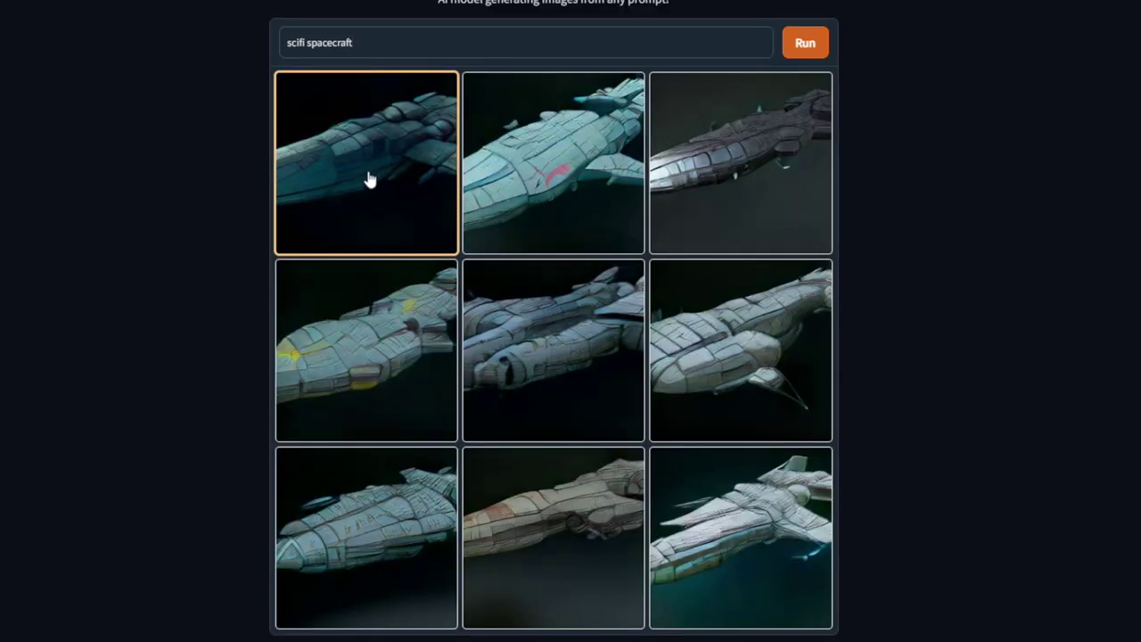
- Examine the images generated for "scifi spacecraft" at enlarged size from the first to the last, and close the enlarged view
click(336, 178)
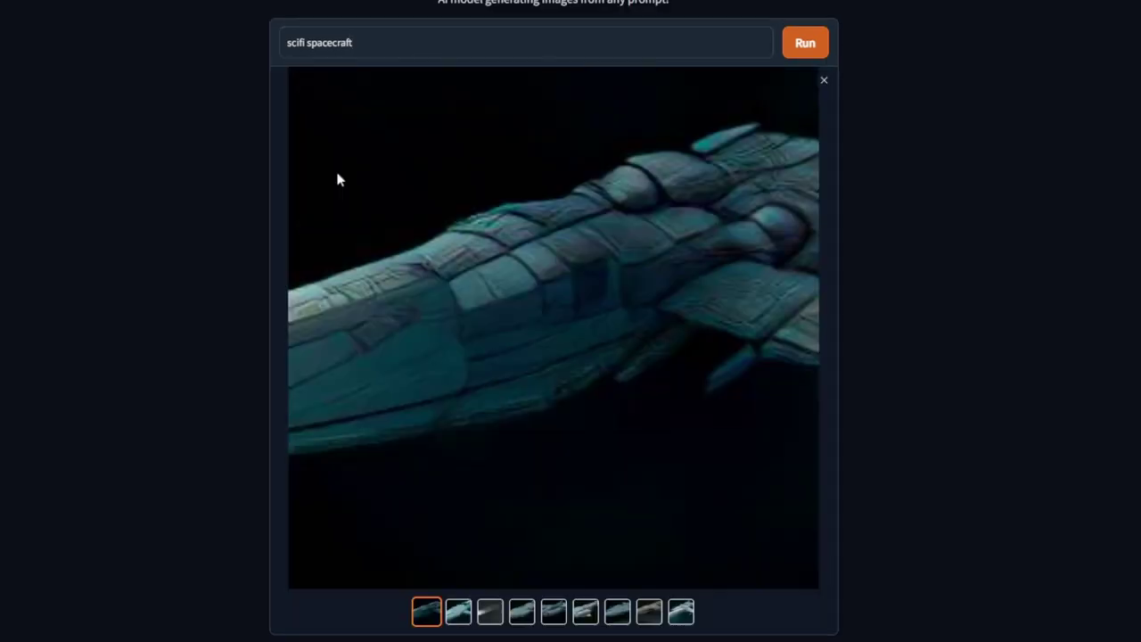
click(817, 349)
click(813, 348)
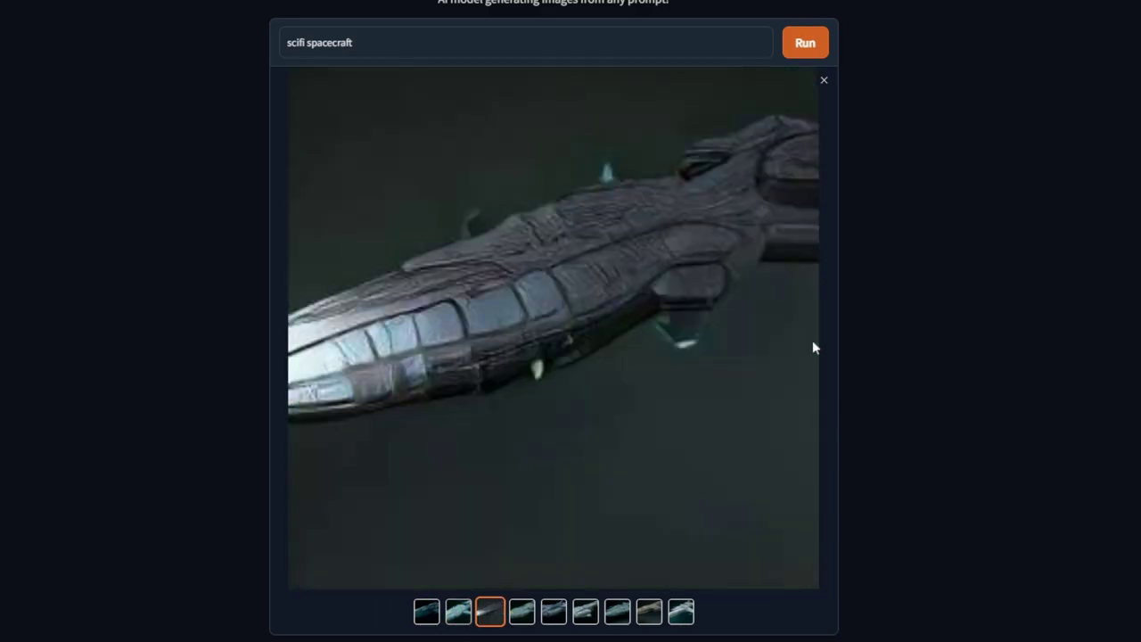
click(812, 347)
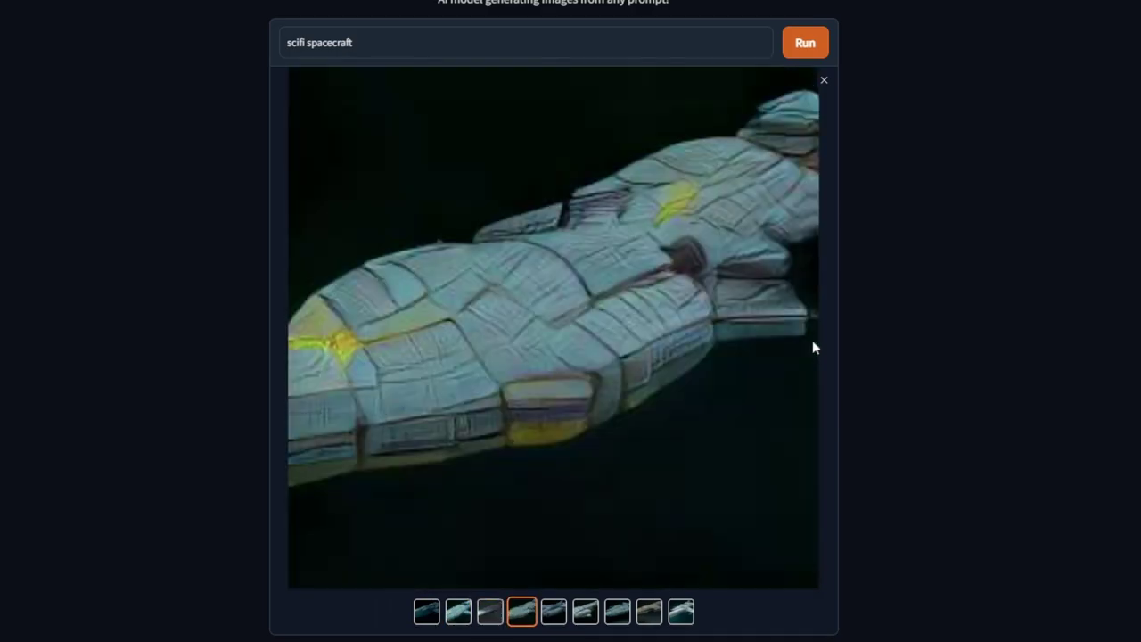
click(809, 330)
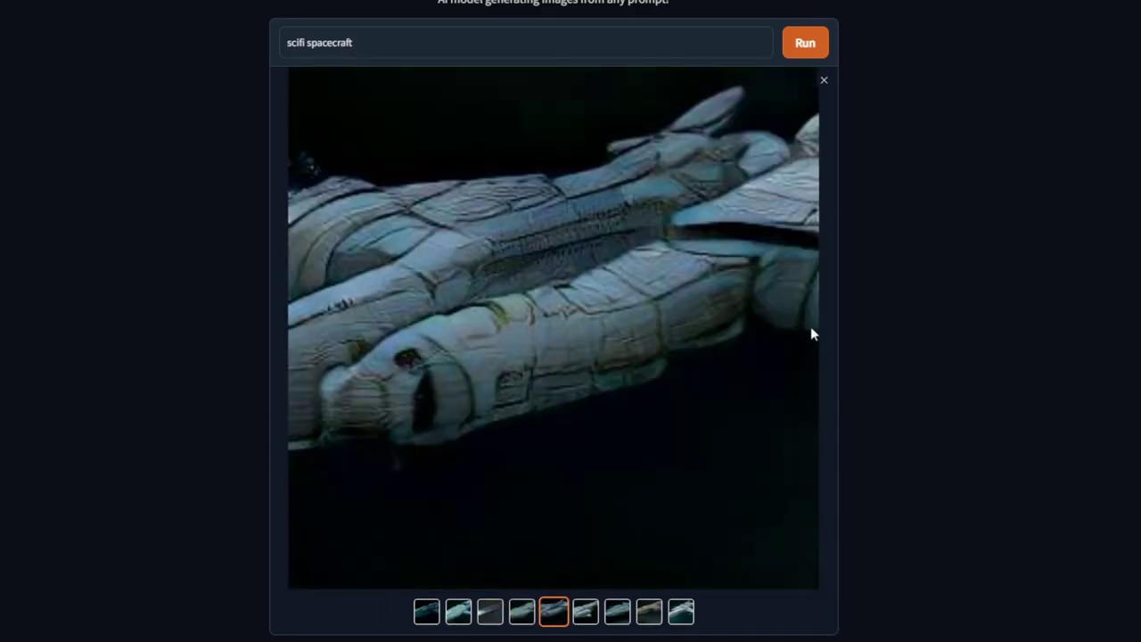
click(808, 330)
click(797, 323)
click(797, 324)
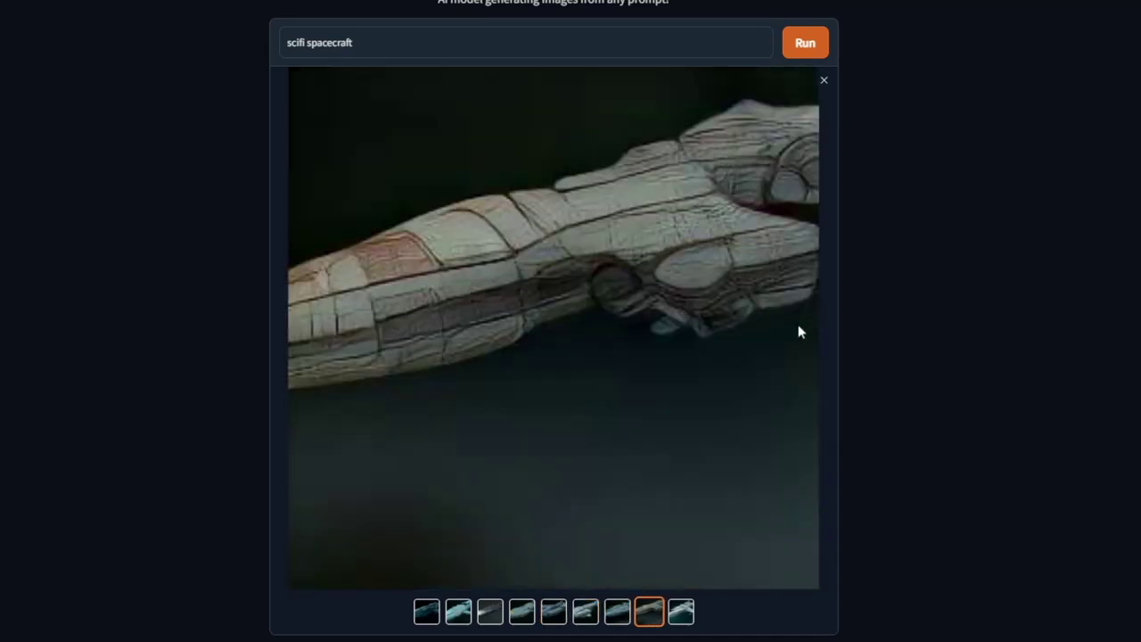
click(796, 324)
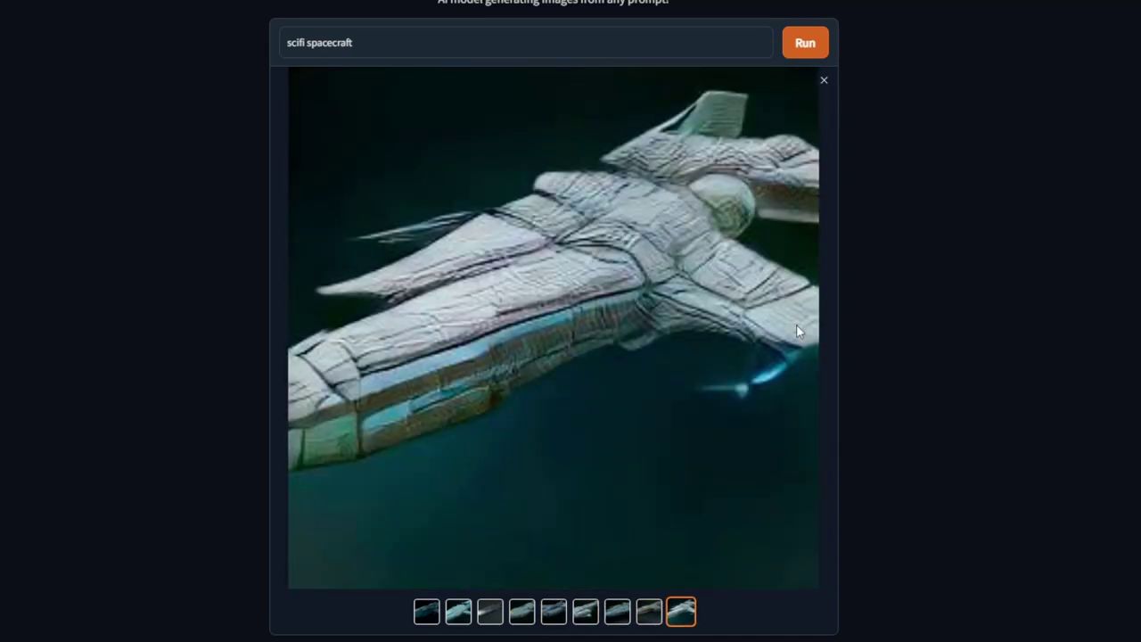
click(823, 80)
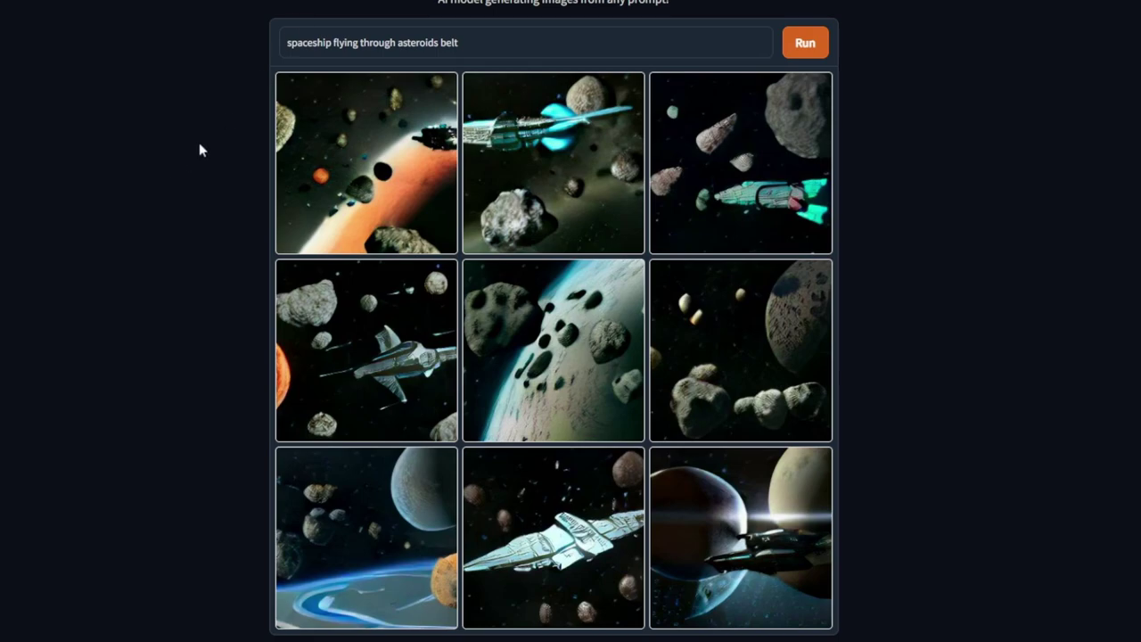
- Examine the images generated for "spaceship flying through asteroids belt" one after another at enlarged size, and close the enlarged view
click(356, 134)
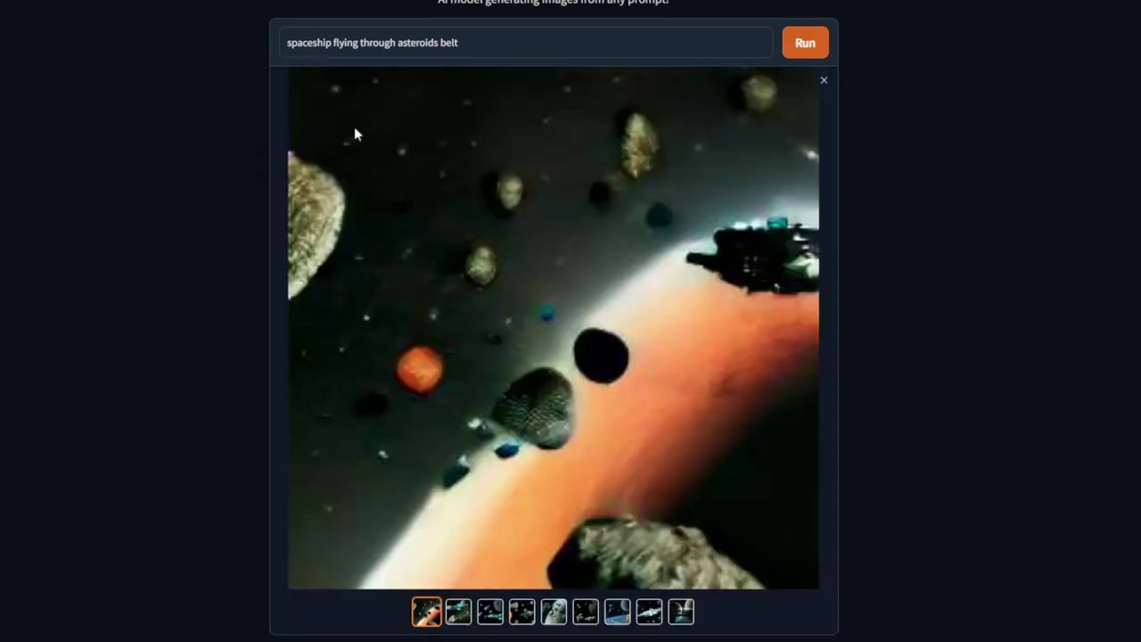
click(819, 345)
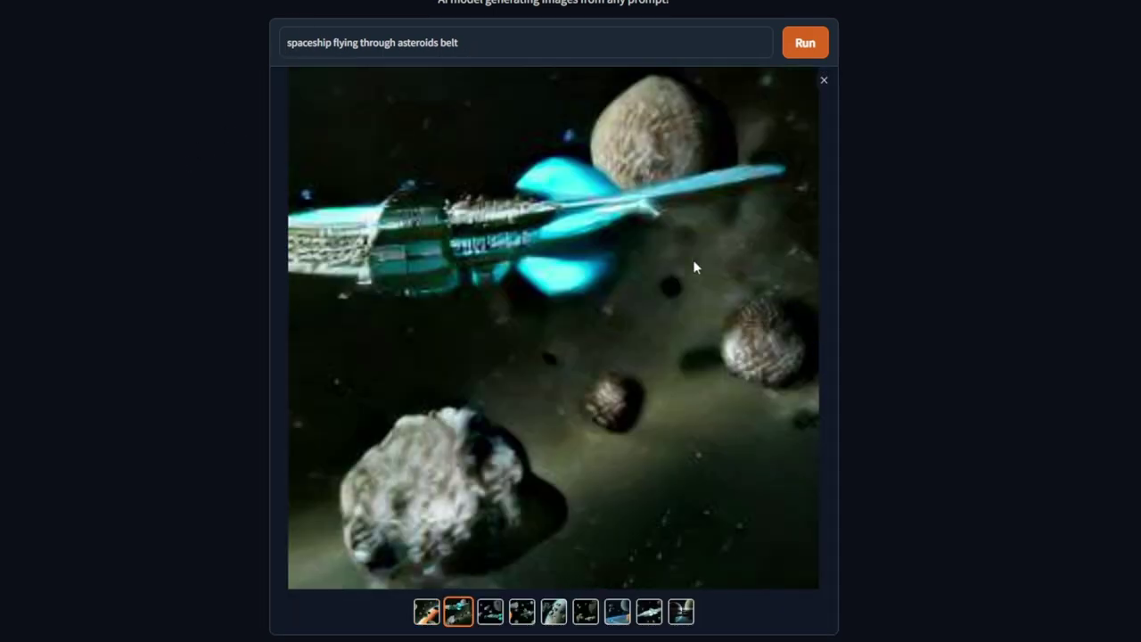
click(784, 333)
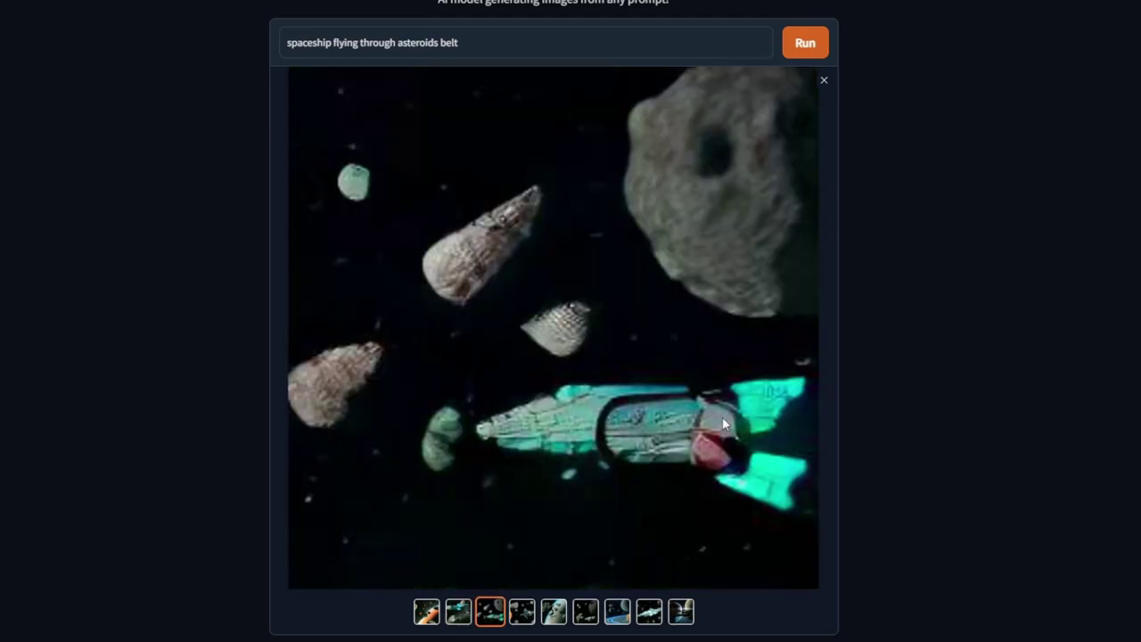
click(785, 346)
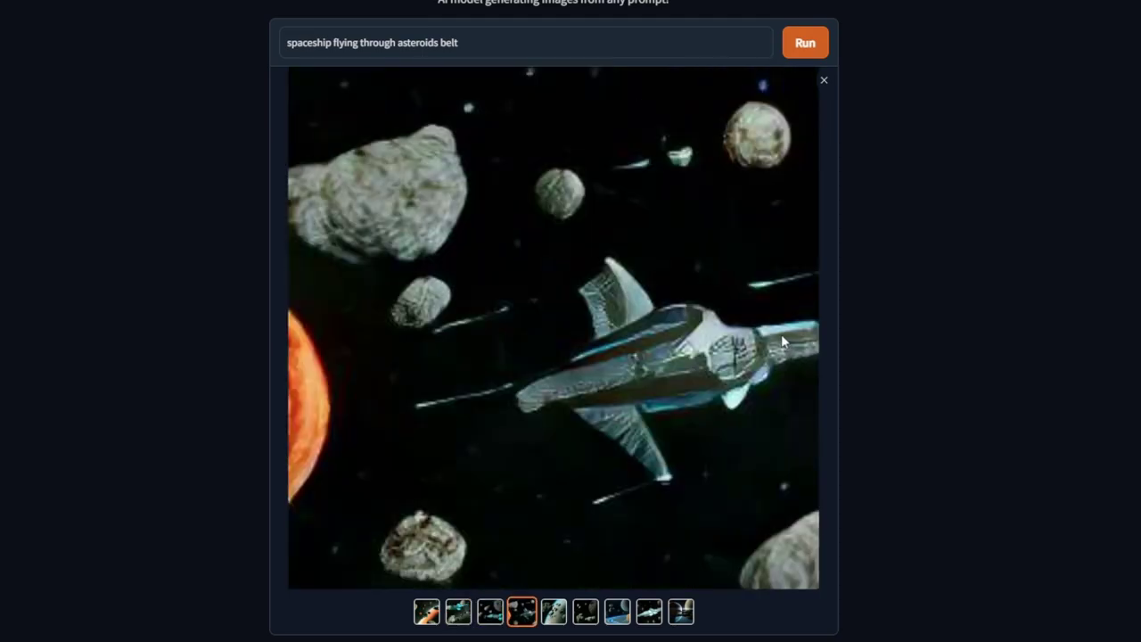
click(777, 358)
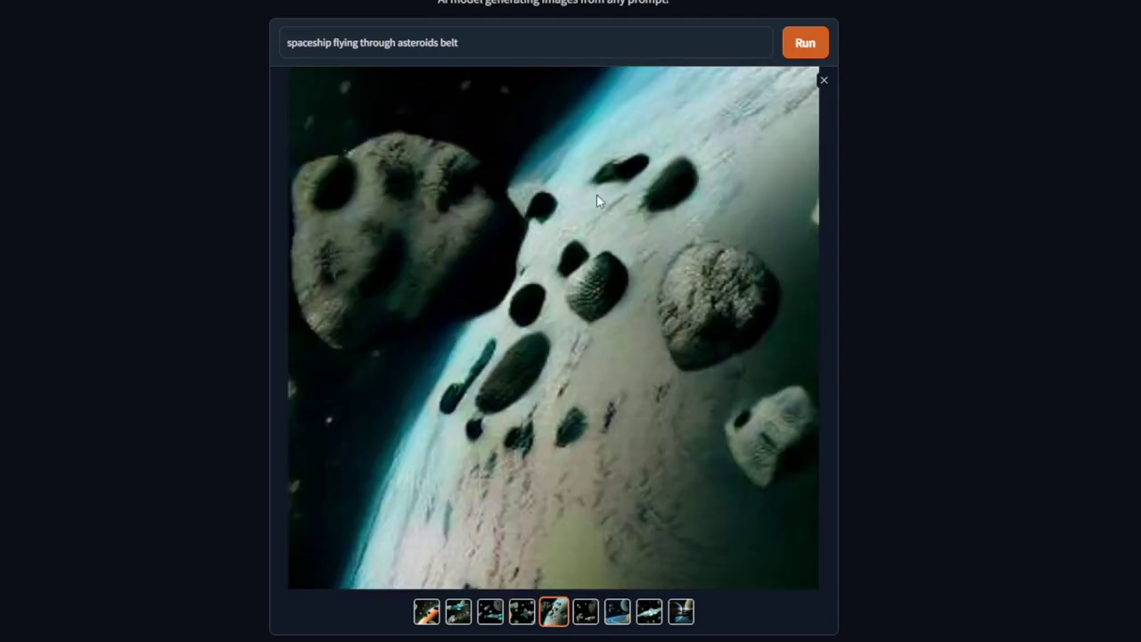
click(778, 344)
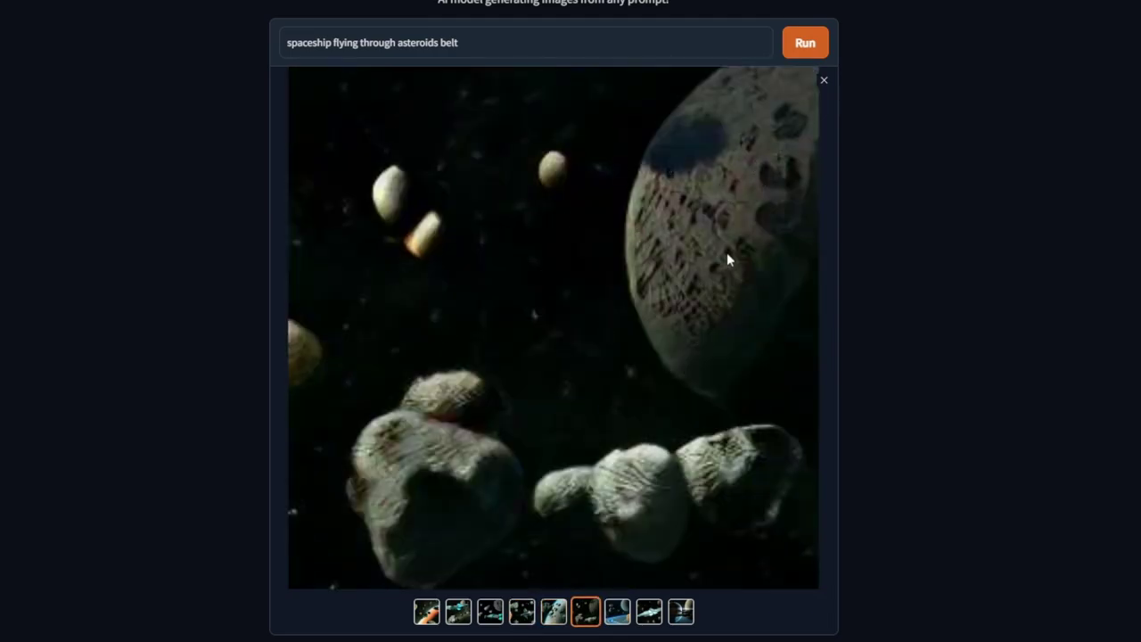
click(758, 285)
click(795, 337)
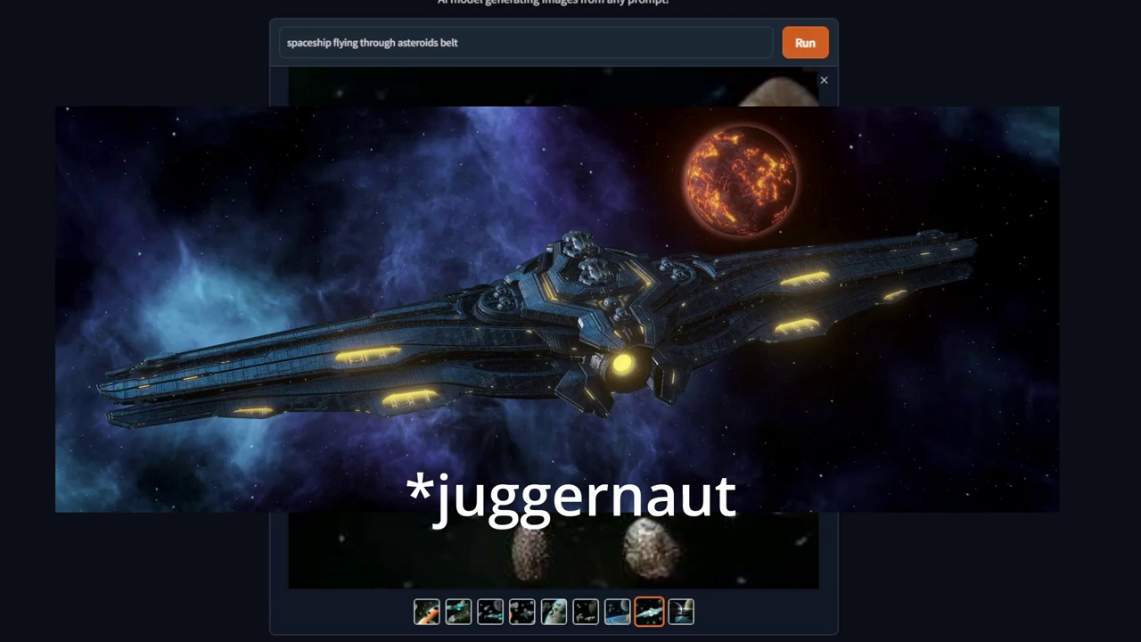
click(741, 247)
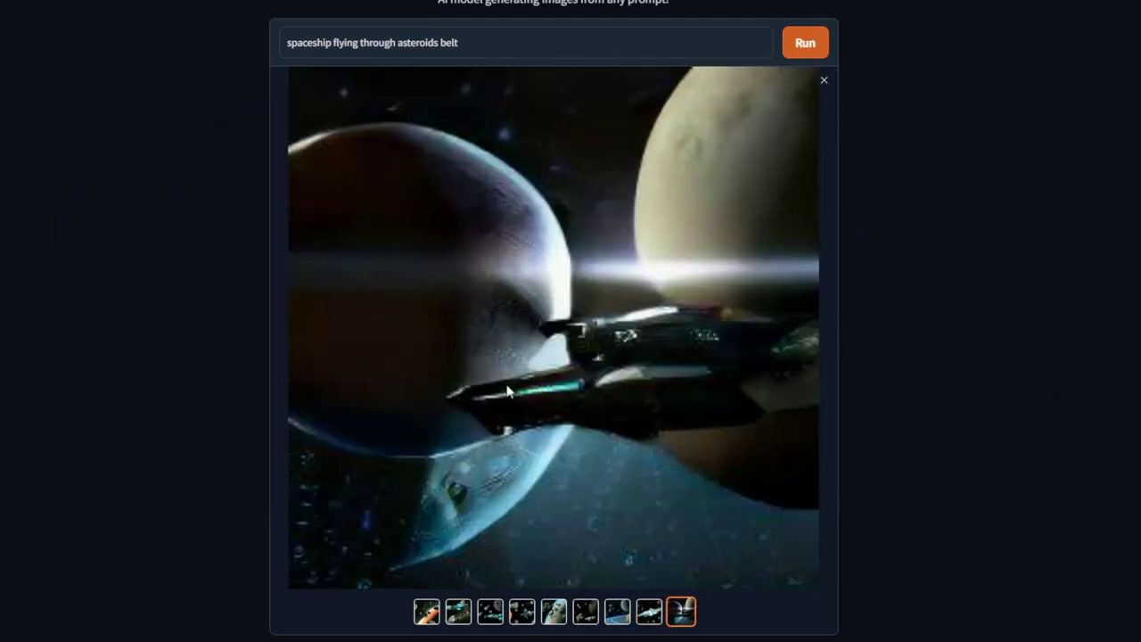
click(824, 81)
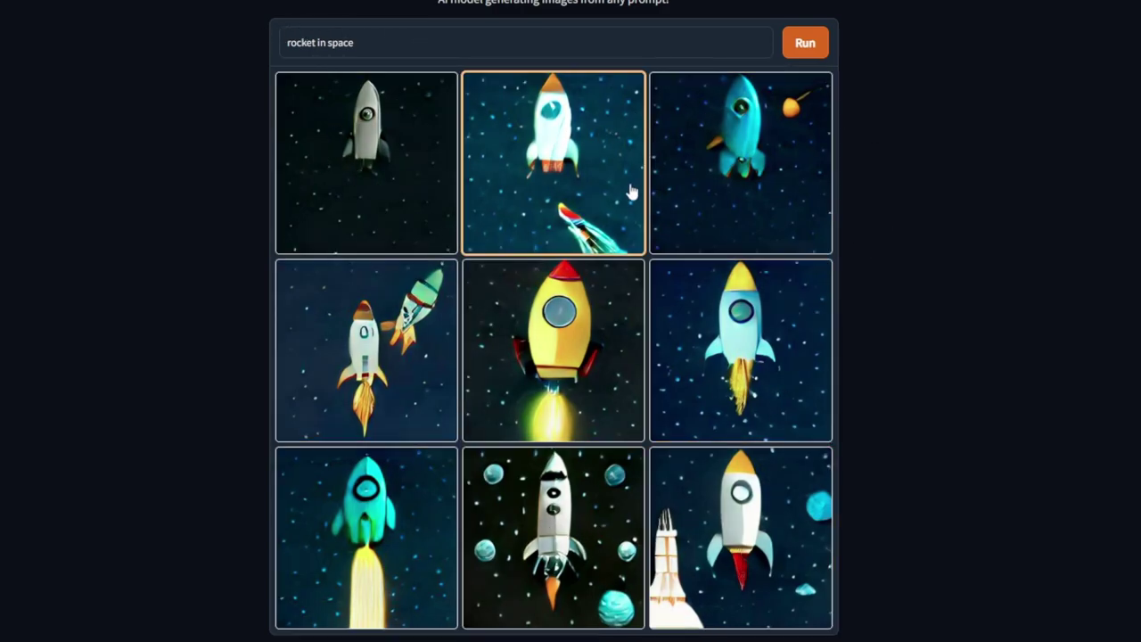
- Change the prompt to "realistic rocket in space" and generate a new set of images
click(303, 55)
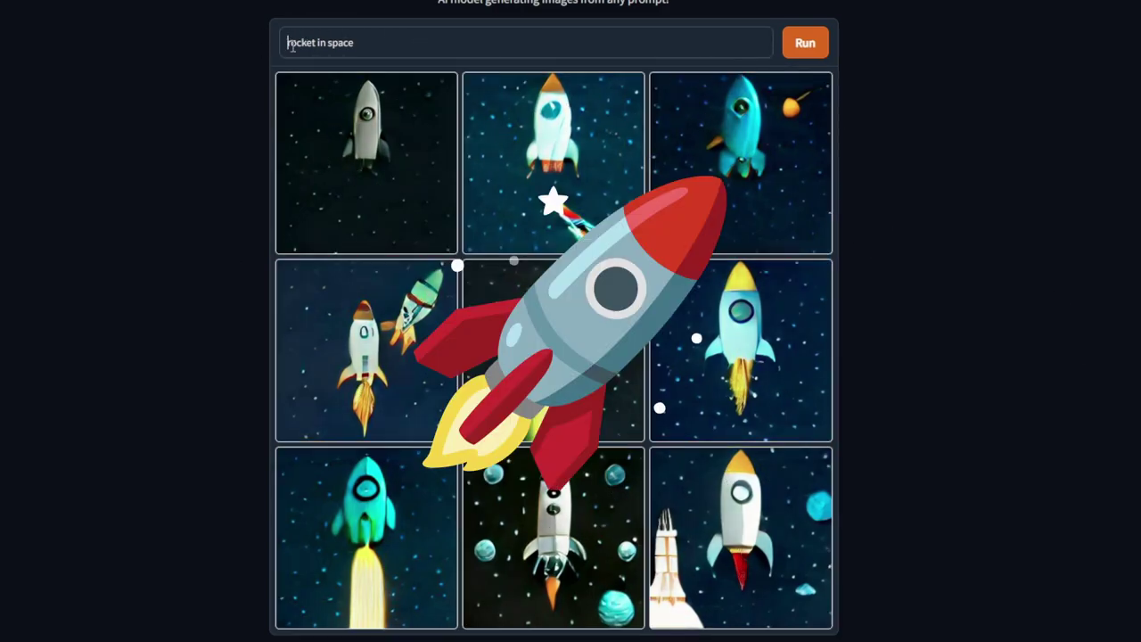
text(realisti)
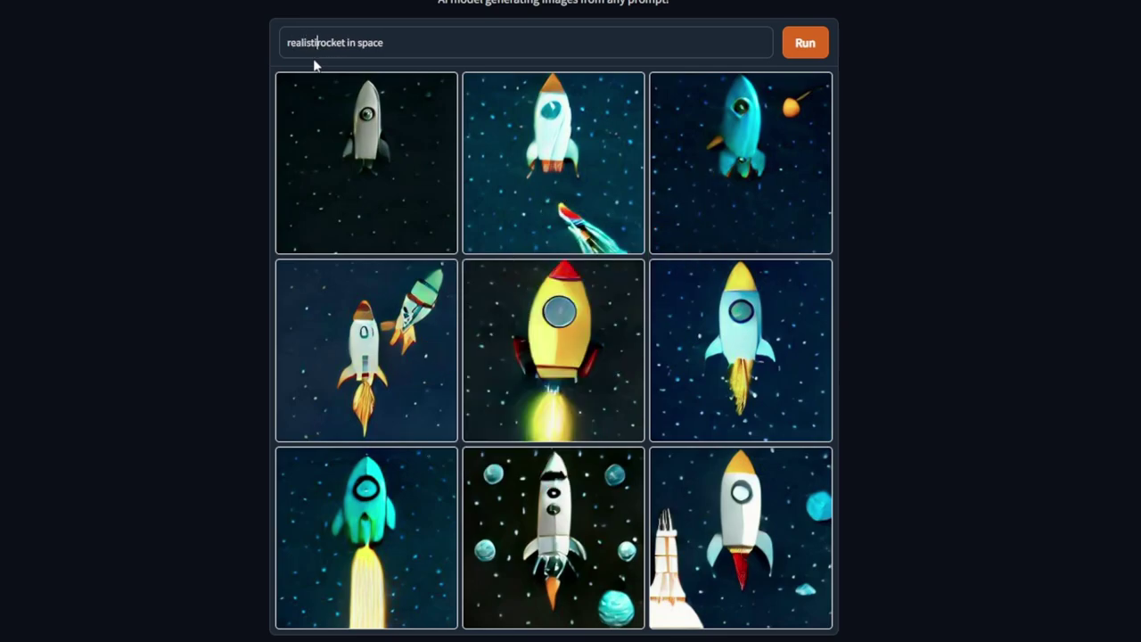
text(c)
click(816, 50)
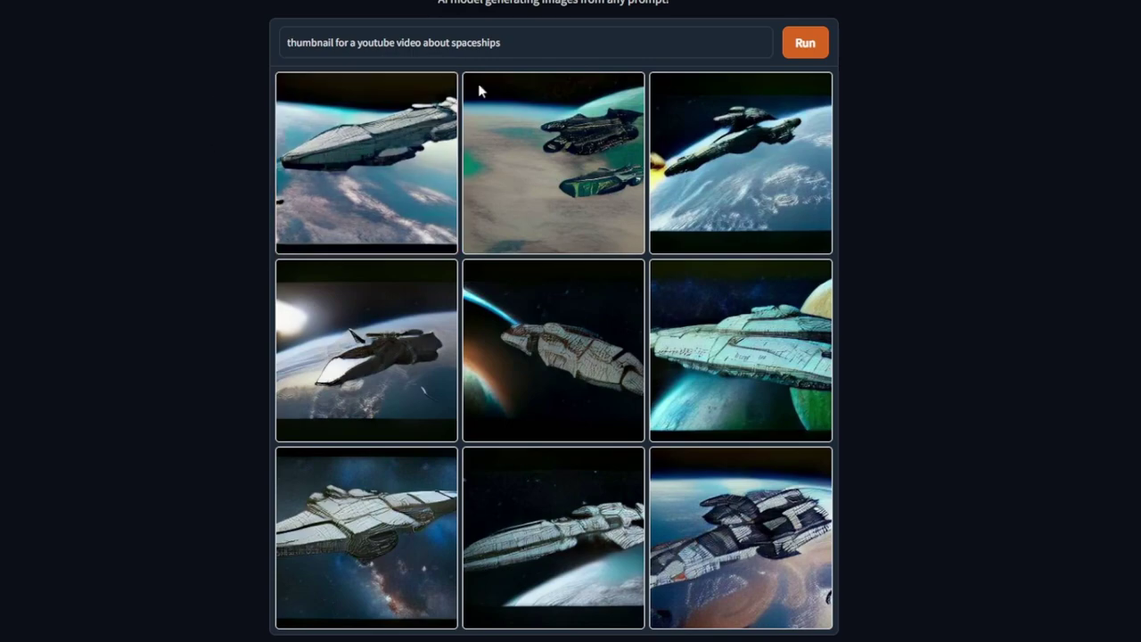
- Examine the images generated for "thumbnail for a youtube video about spaceships" at enlarged size from first to last, and close the enlarged view
scroll(216, 107, down, 1)
scroll(284, 68, up, 1)
drag(284, 43, 501, 42)
click(519, 43)
click(344, 157)
click(802, 318)
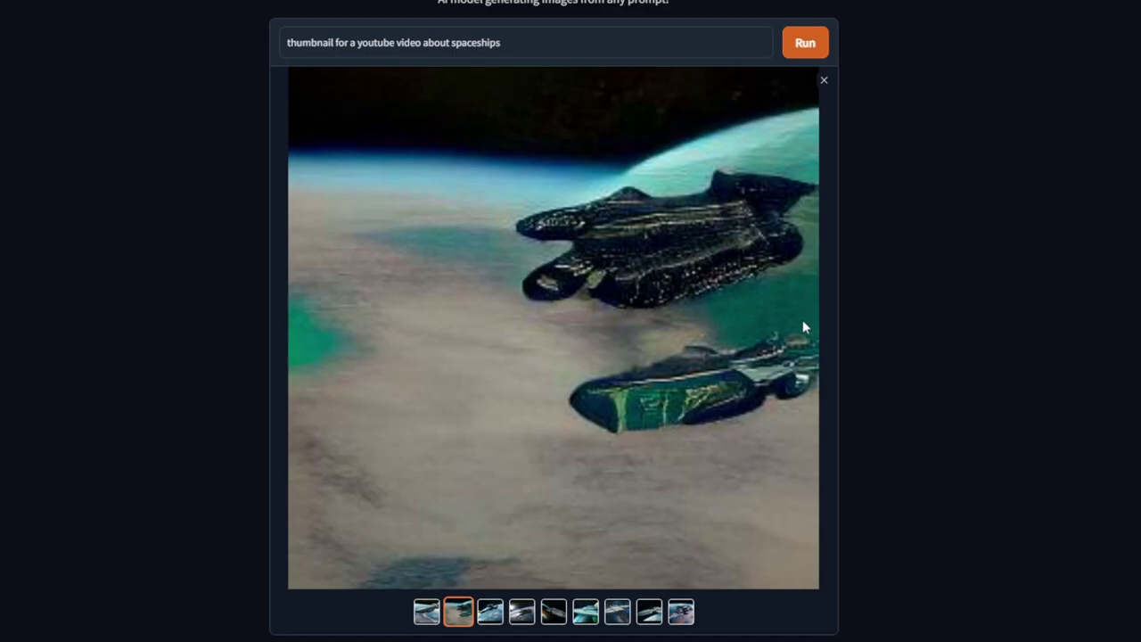
click(798, 323)
click(792, 326)
click(792, 325)
click(793, 325)
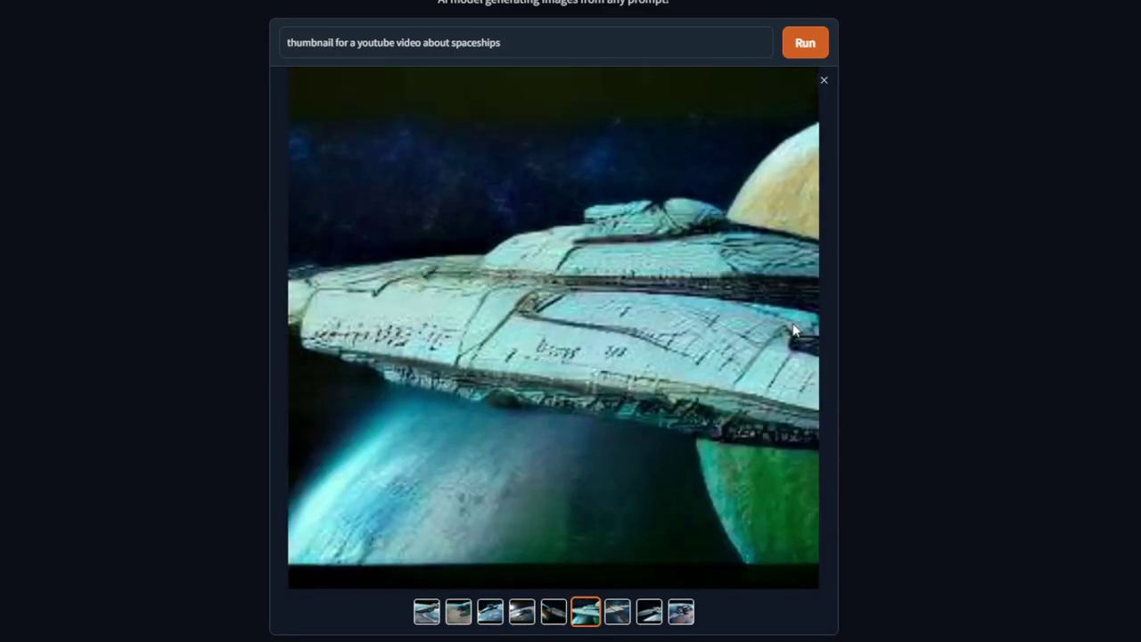
click(791, 322)
click(791, 322)
click(316, 328)
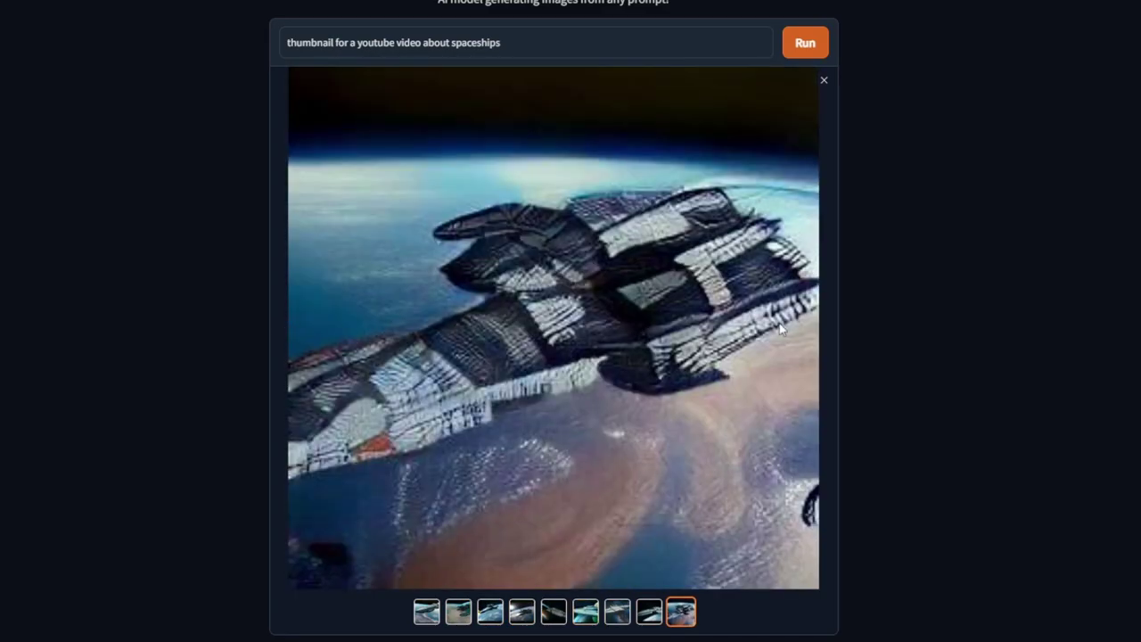
click(787, 297)
click(804, 290)
key(Left)
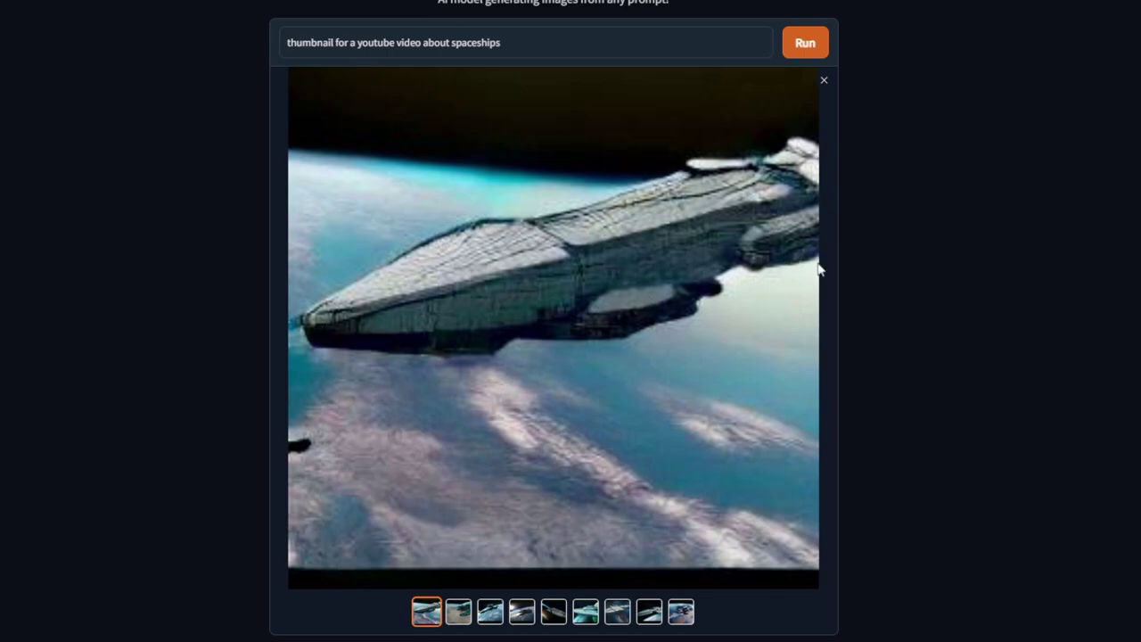
key(Escape)
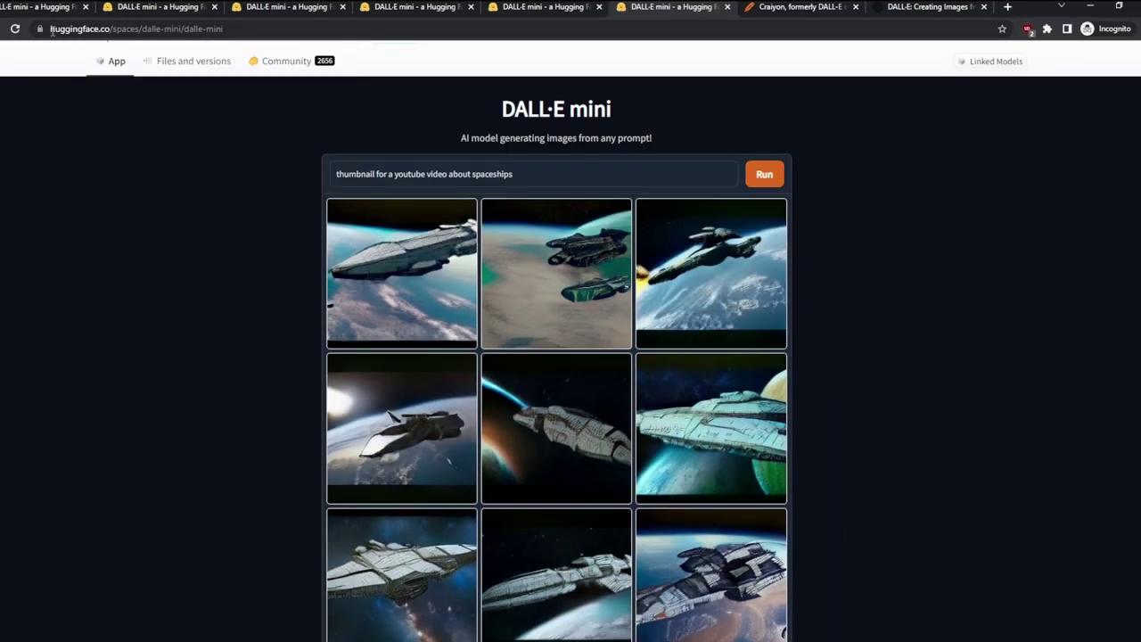
- Compare the DALL·E mini page on Hugging Face with the craiyon.com page by switching between the two
scroll(89, 80, down, 1)
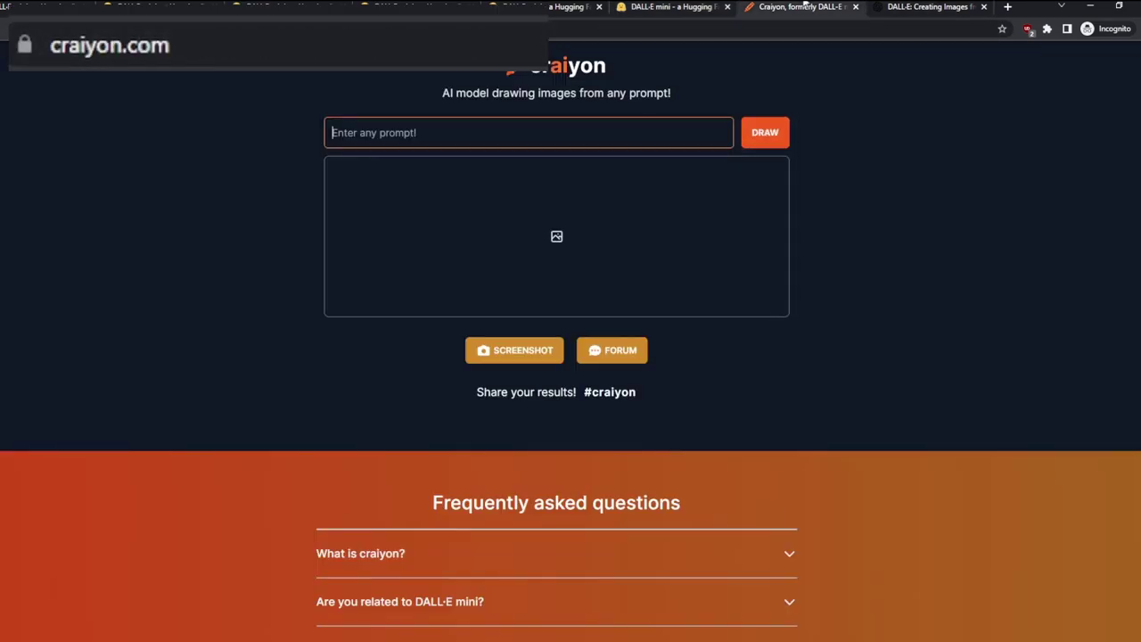
click(801, 7)
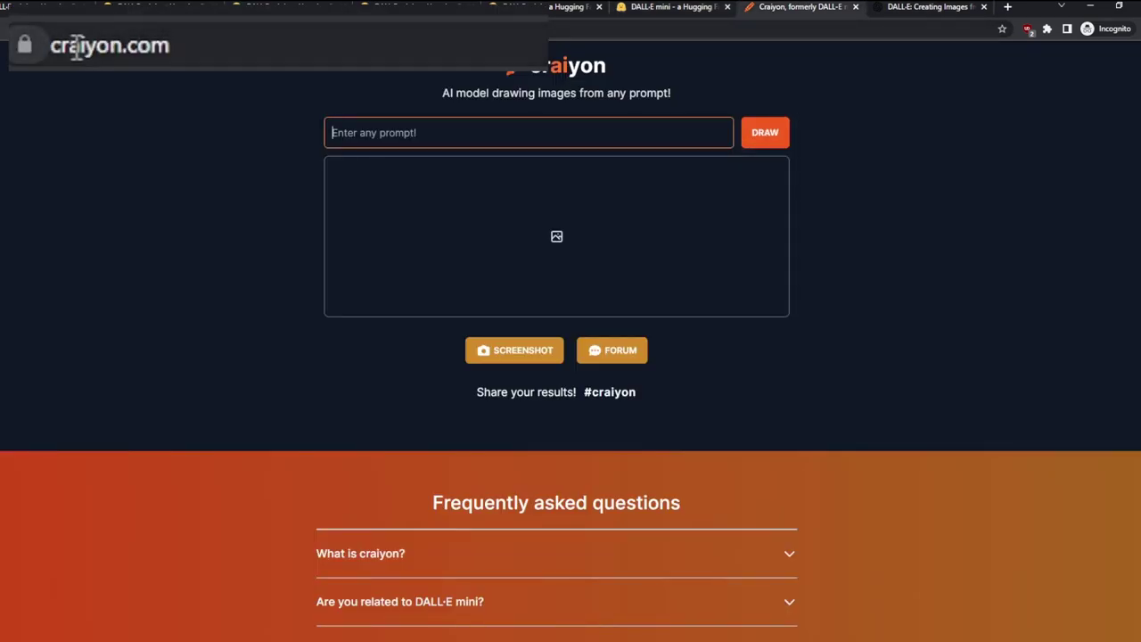
click(674, 7)
click(800, 7)
click(675, 7)
click(747, 6)
click(650, 7)
click(752, 6)
click(651, 6)
click(760, 5)
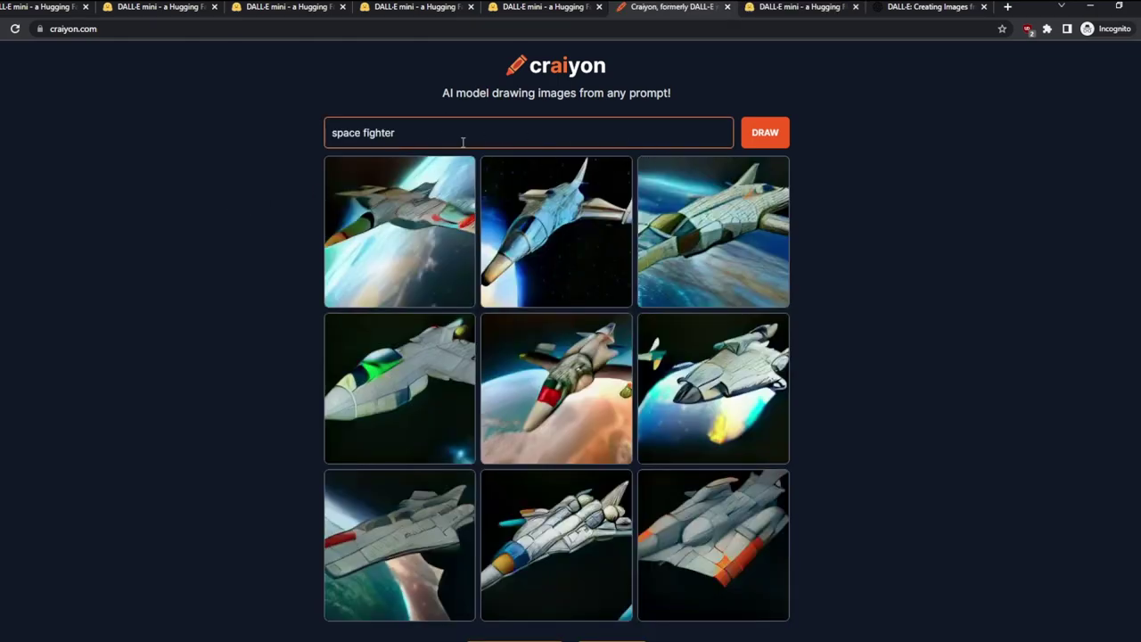
- Examine several of the "space fighter" images on Craiyon at enlarged size, including the first, middle and last, returning to the grid after each
scroll(342, 145, down, 1)
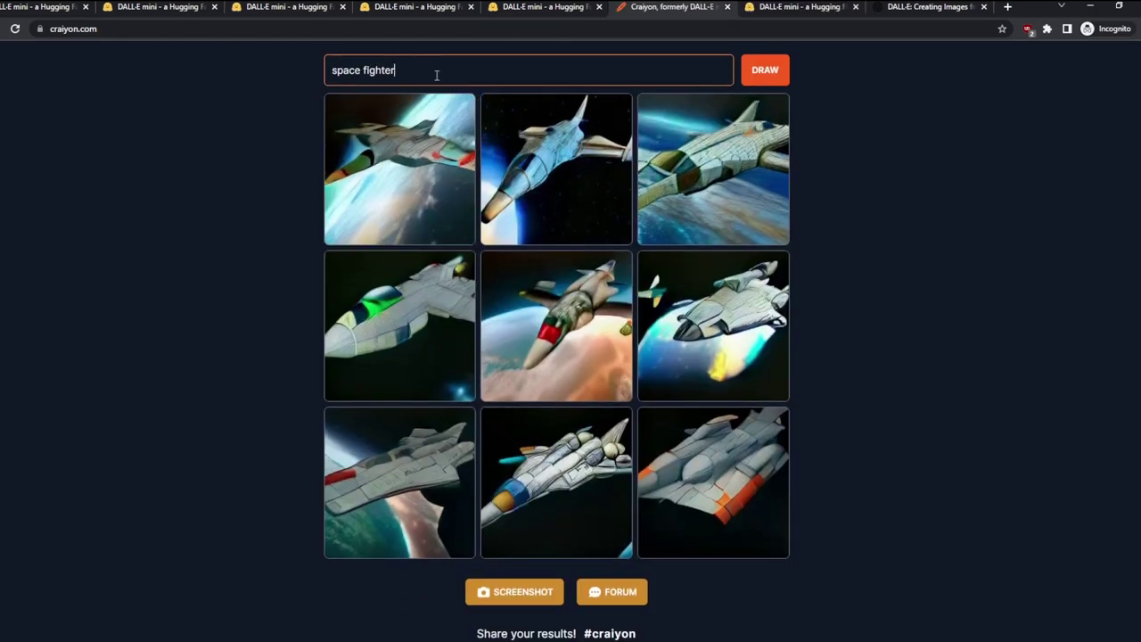
click(412, 207)
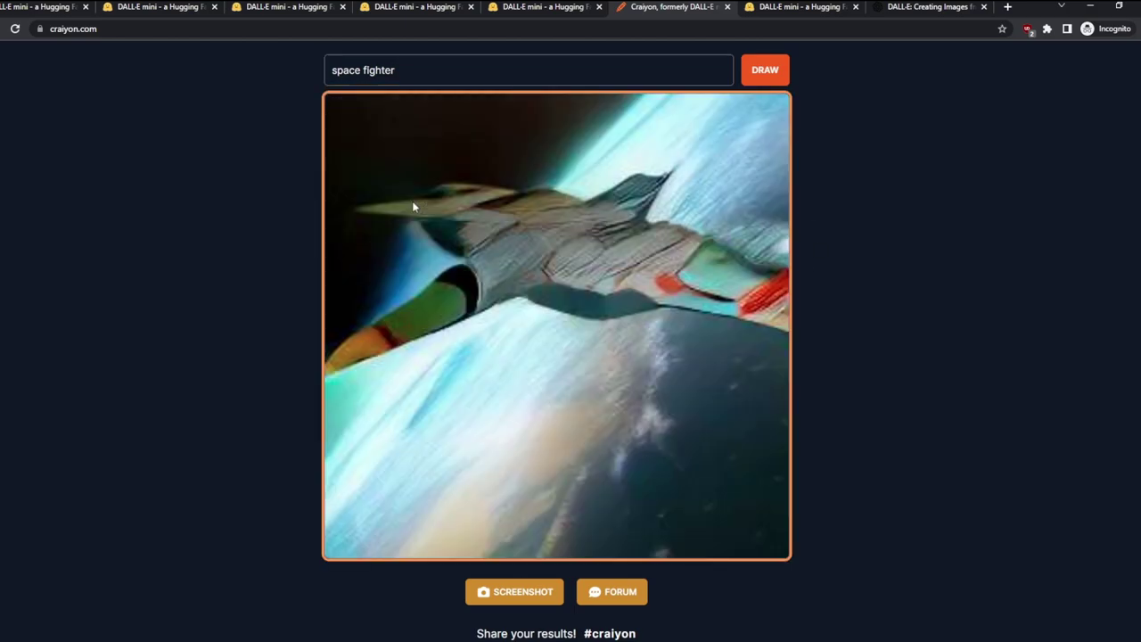
click(789, 330)
click(552, 169)
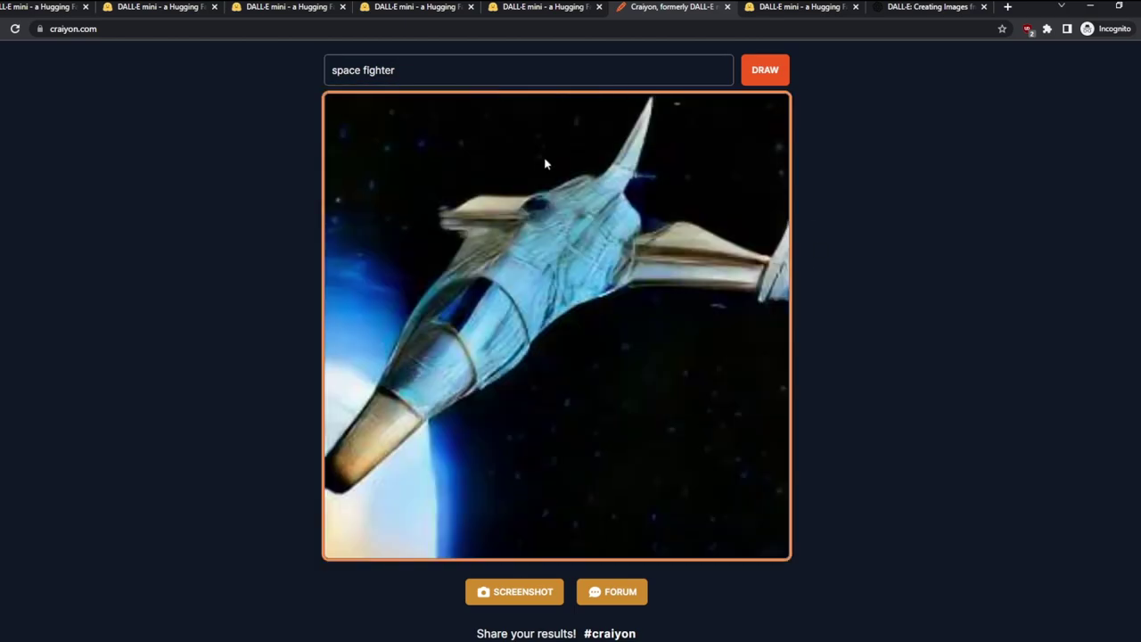
click(786, 282)
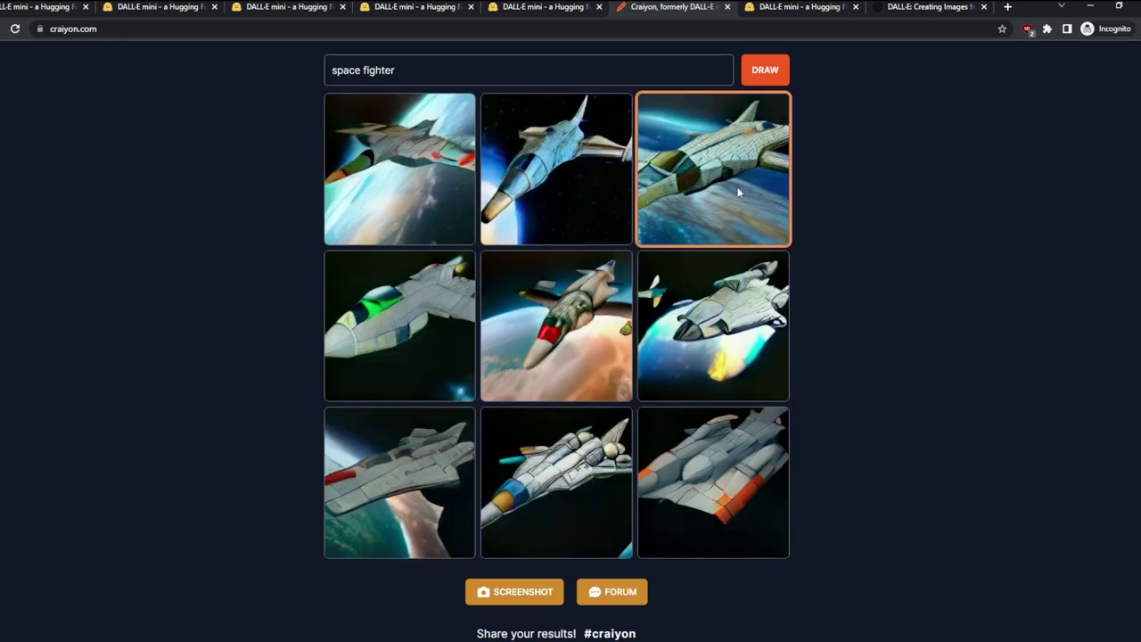
click(713, 169)
click(569, 325)
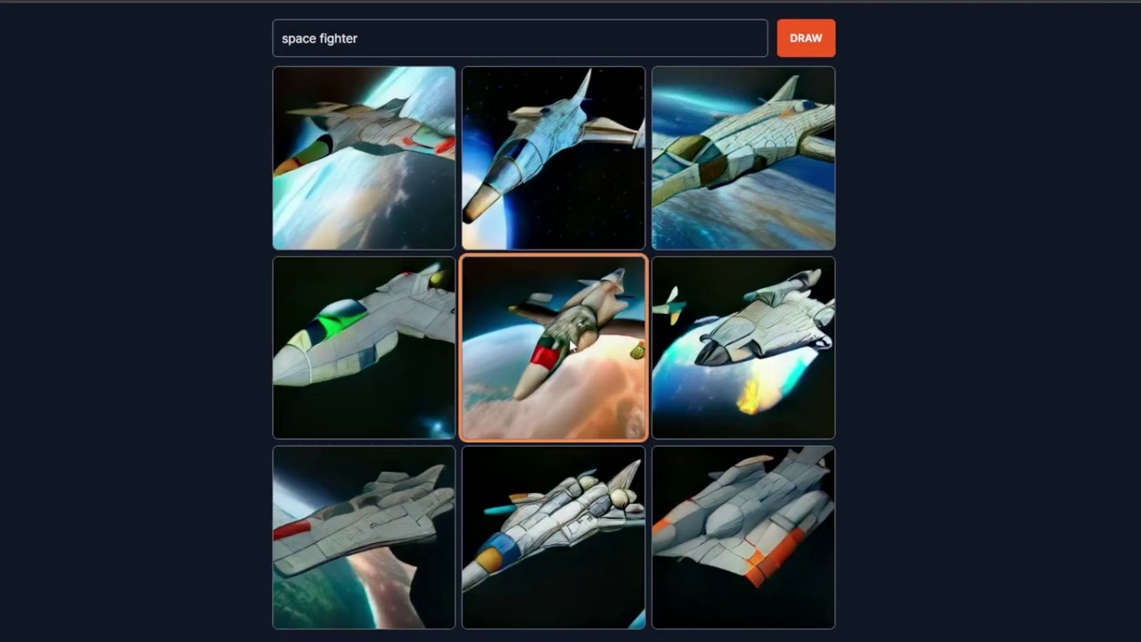
click(592, 331)
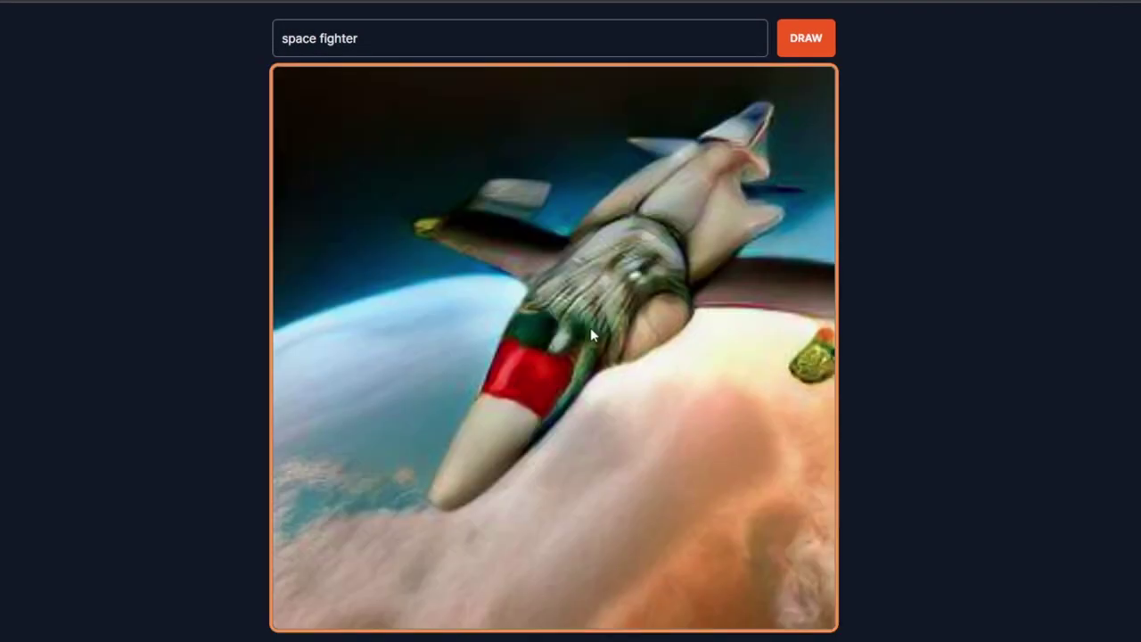
click(795, 361)
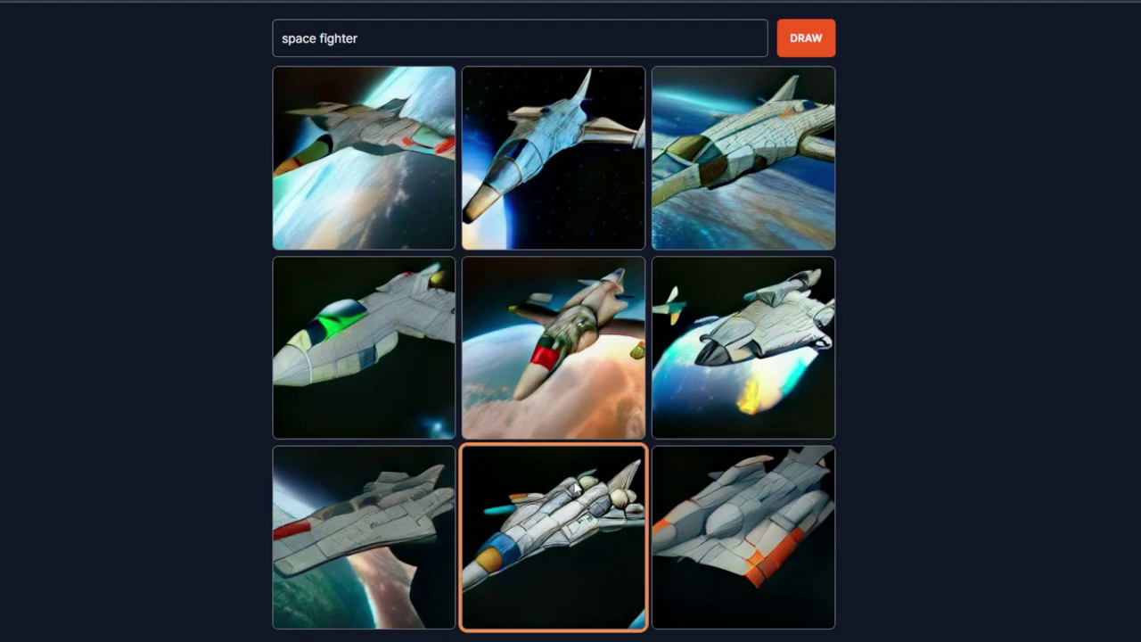
click(562, 526)
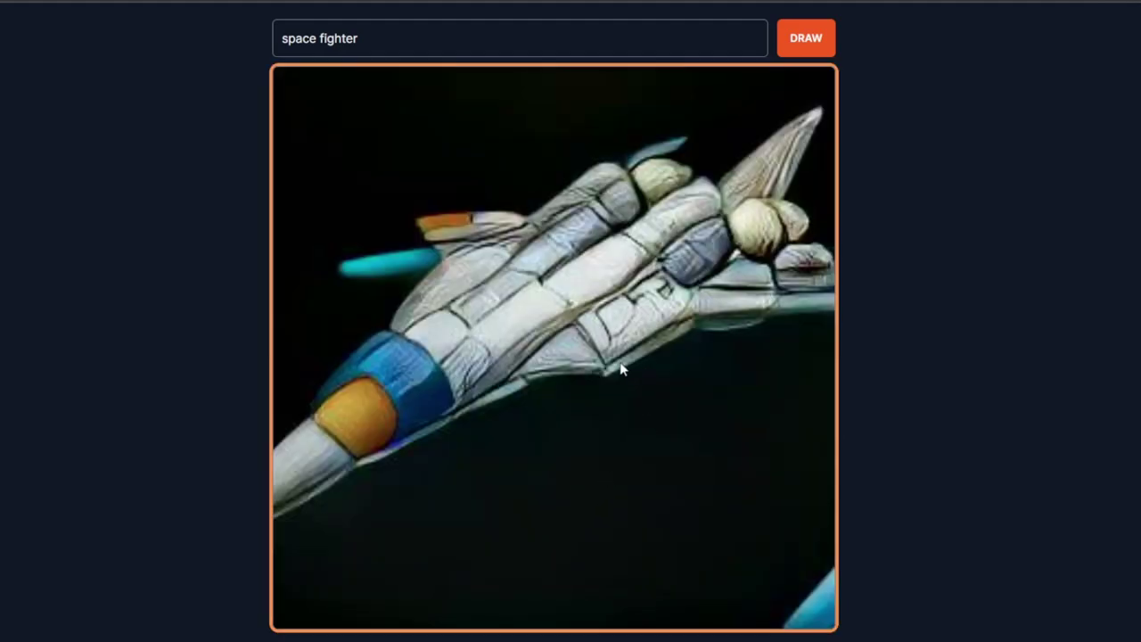
click(781, 380)
click(812, 534)
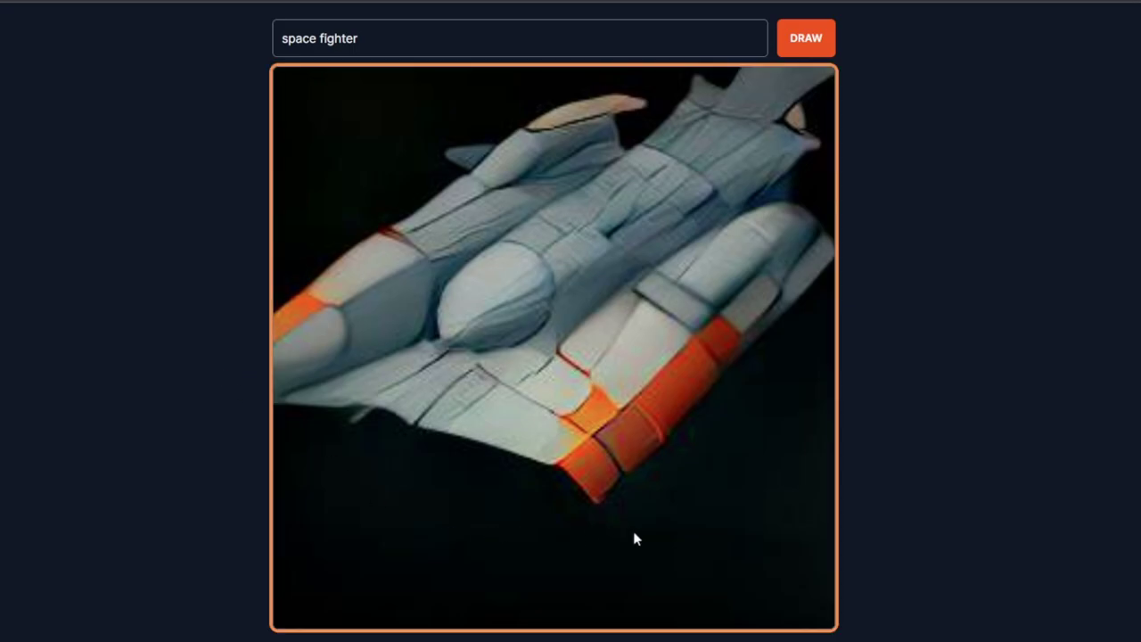
click(717, 464)
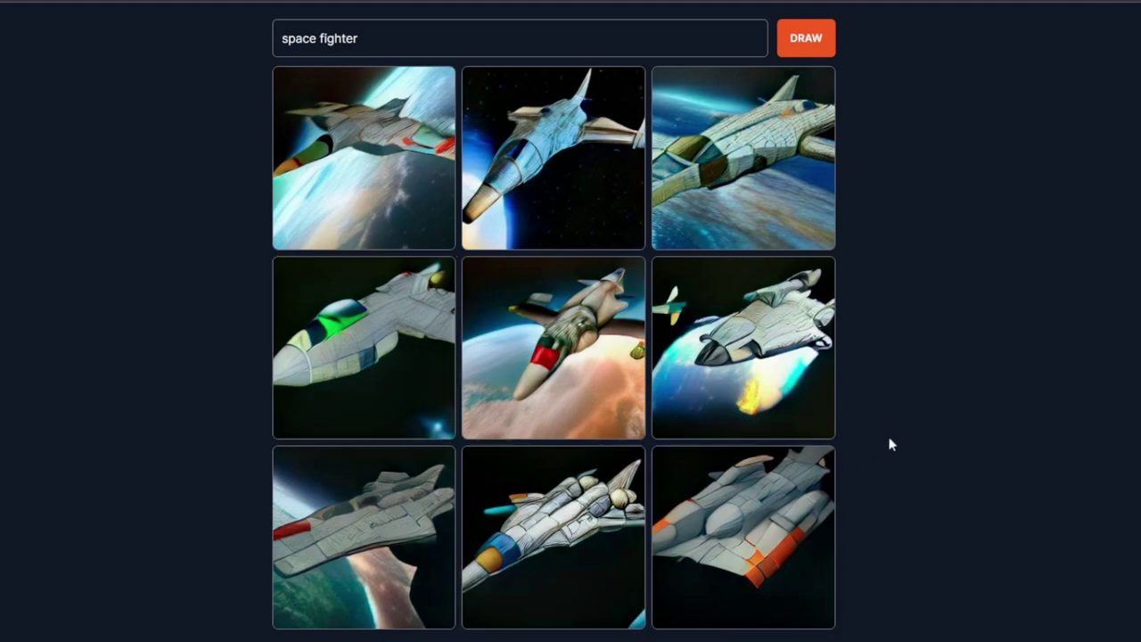
- Examine the first four images generated for "realistic rocket in space" in DALL·E mini at enlarged size, and close the enlarged view
scroll(886, 433, up, 2)
scroll(886, 433, down, 2)
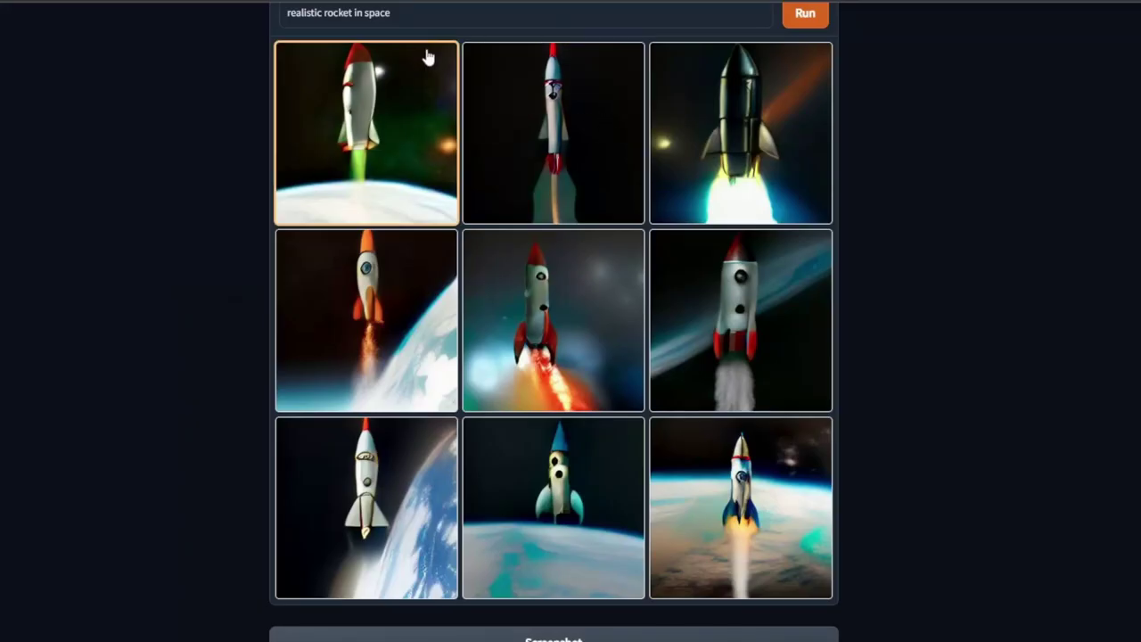
scroll(286, 173, up, 1)
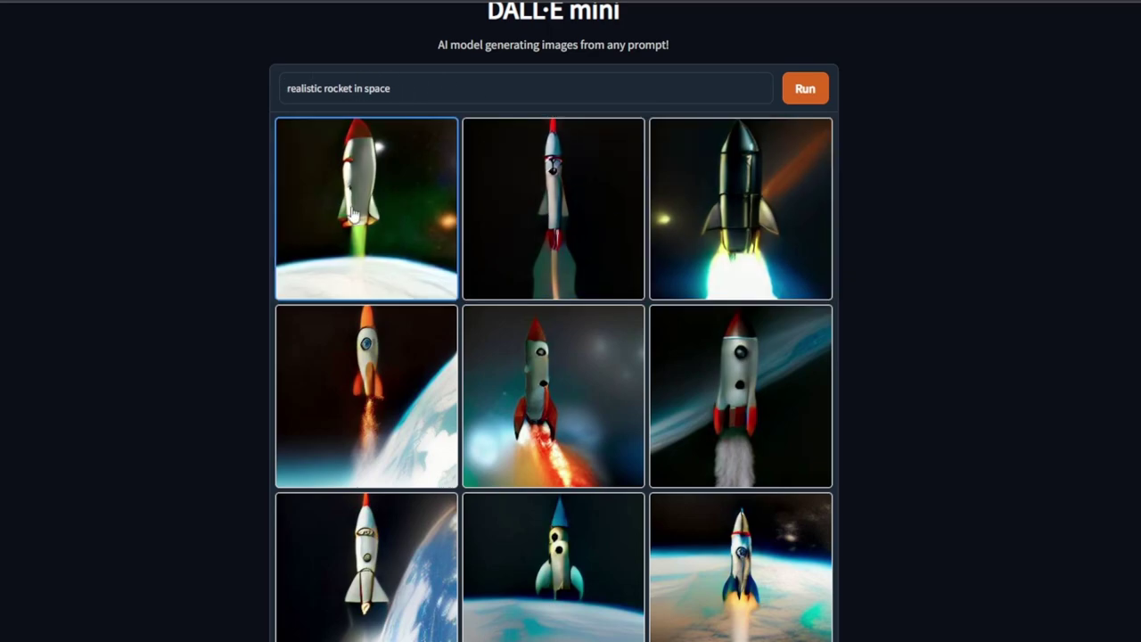
click(392, 160)
click(818, 336)
click(822, 335)
click(812, 322)
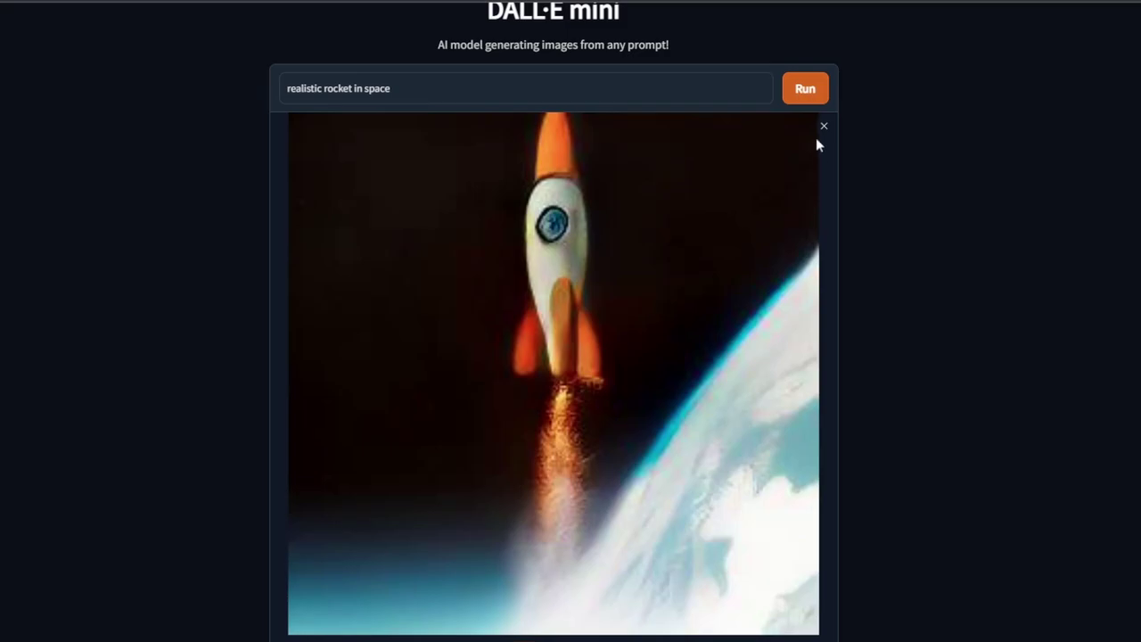
click(821, 130)
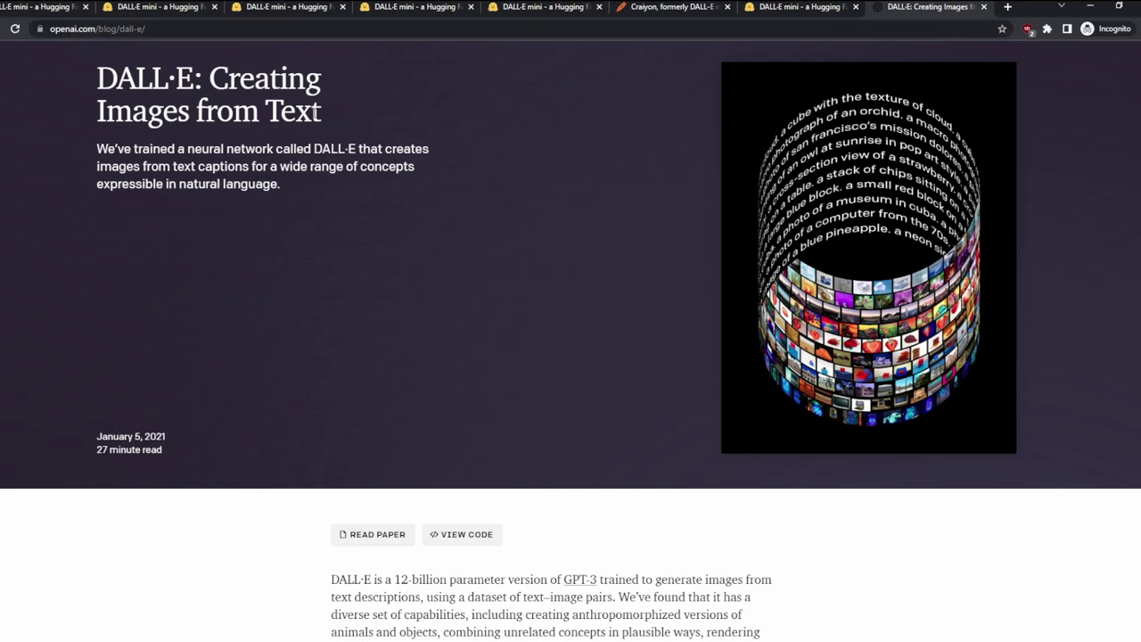
- Look over the heading and introduction of OpenAI's blog article "DALL·E: Creating Images from Text"
scroll(304, 111, up, 1)
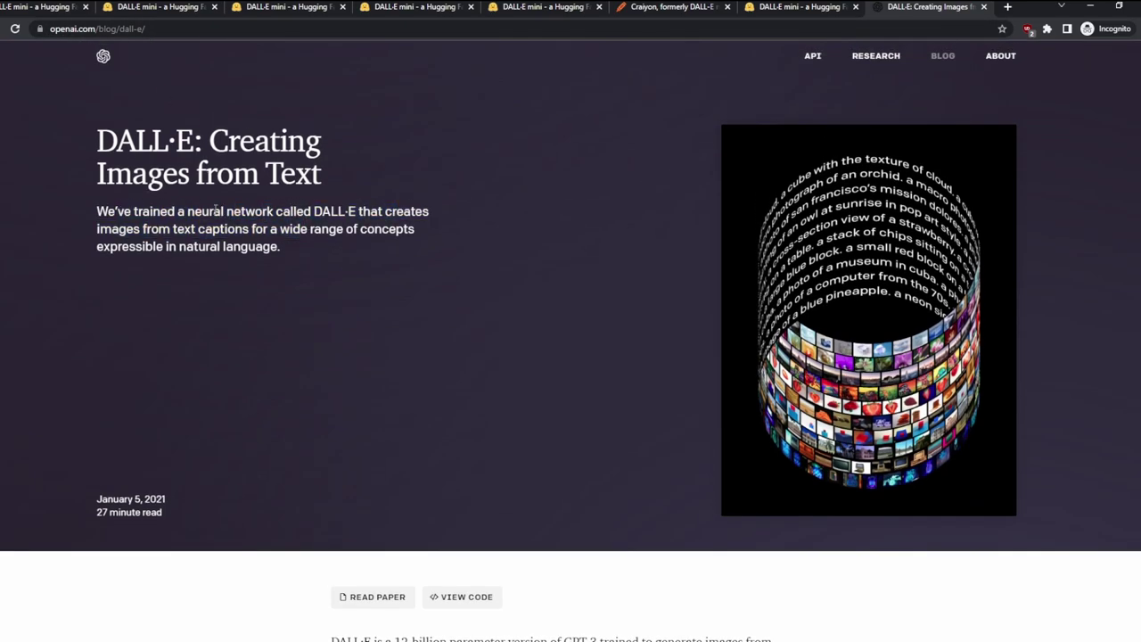
- Read the DALL·E article's introduction and look through its example prompts with generated images, from the daikon radish to the cat sketch
drag(177, 211, 387, 255)
click(180, 198)
click(387, 254)
scroll(376, 120, down, 4)
scroll(535, 257, down, 6)
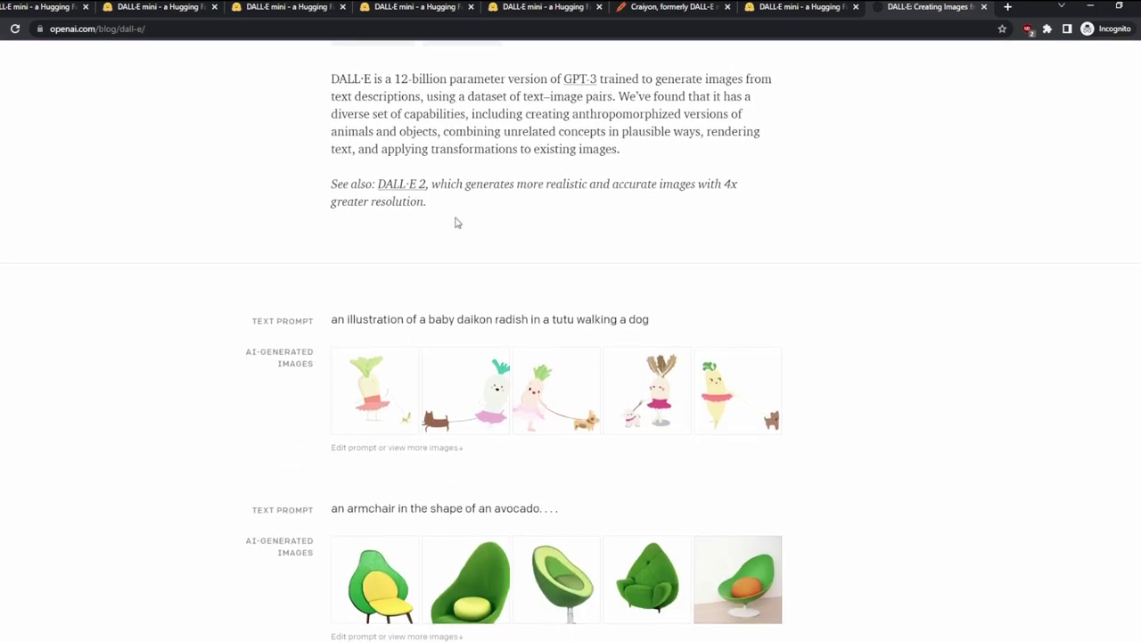
scroll(862, 248, down, 7)
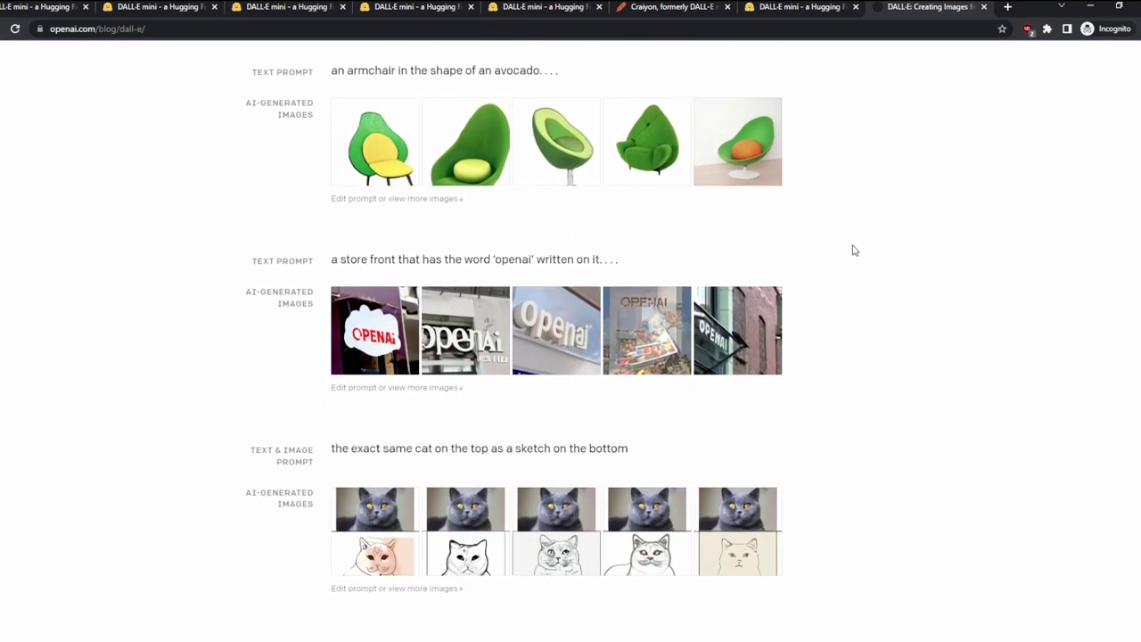
scroll(839, 273, down, 2)
scroll(784, 303, up, 9)
- Switch to the Craiyon page and look over the full grid of "space fighter" images
click(675, 7)
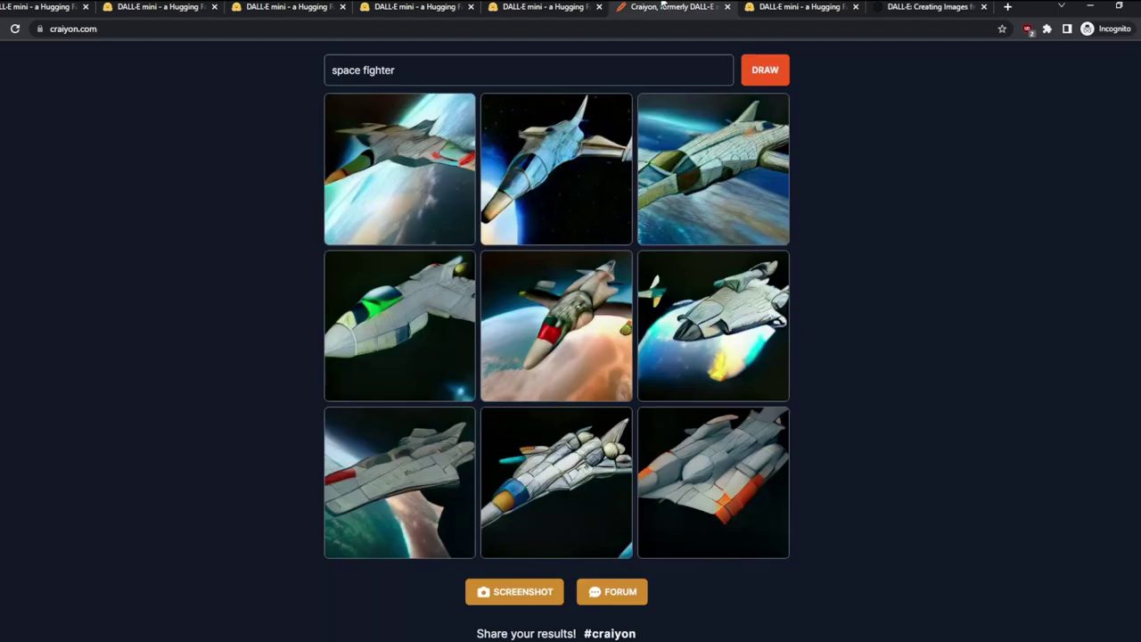
scroll(853, 274, down, 2)
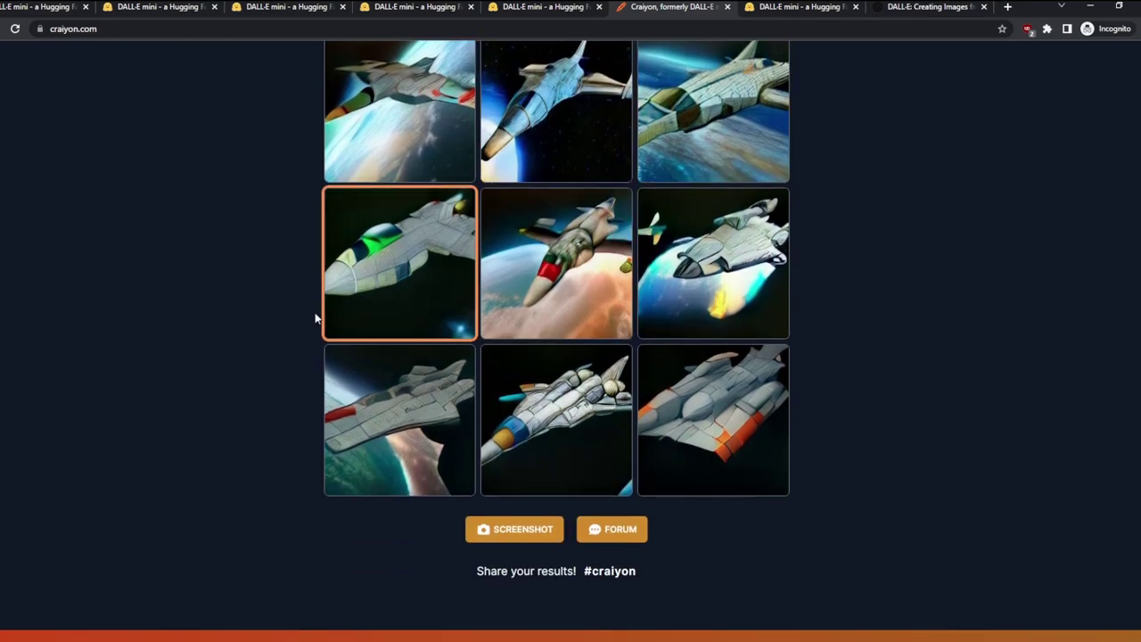
scroll(1033, 125, up, 3)
- Review the OpenAI article's example images and introductory paragraphs again for comparison, and return to the Craiyon "space fighter" results
click(935, 9)
scroll(993, 242, down, 3)
scroll(992, 250, up, 2)
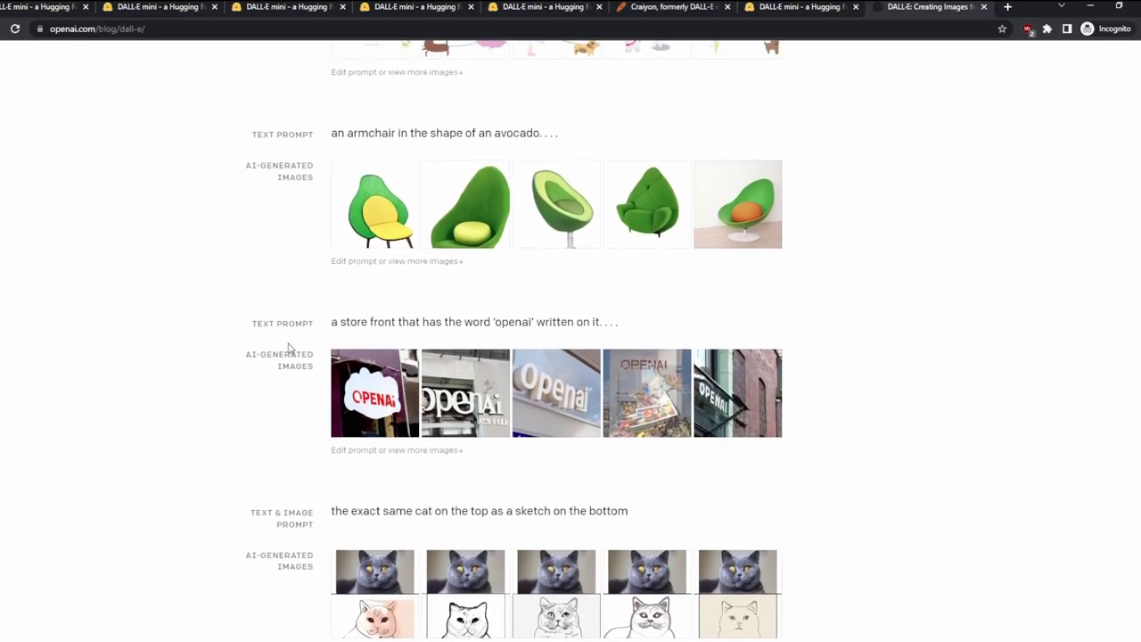
scroll(929, 352, up, 9)
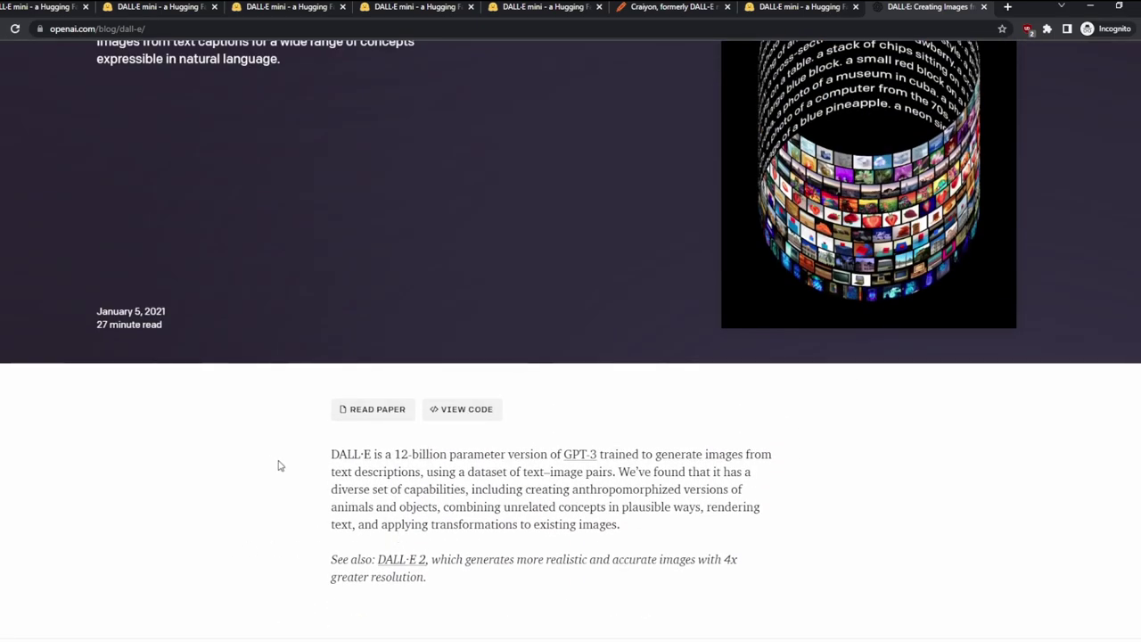
scroll(555, 351, down, 4)
click(633, 6)
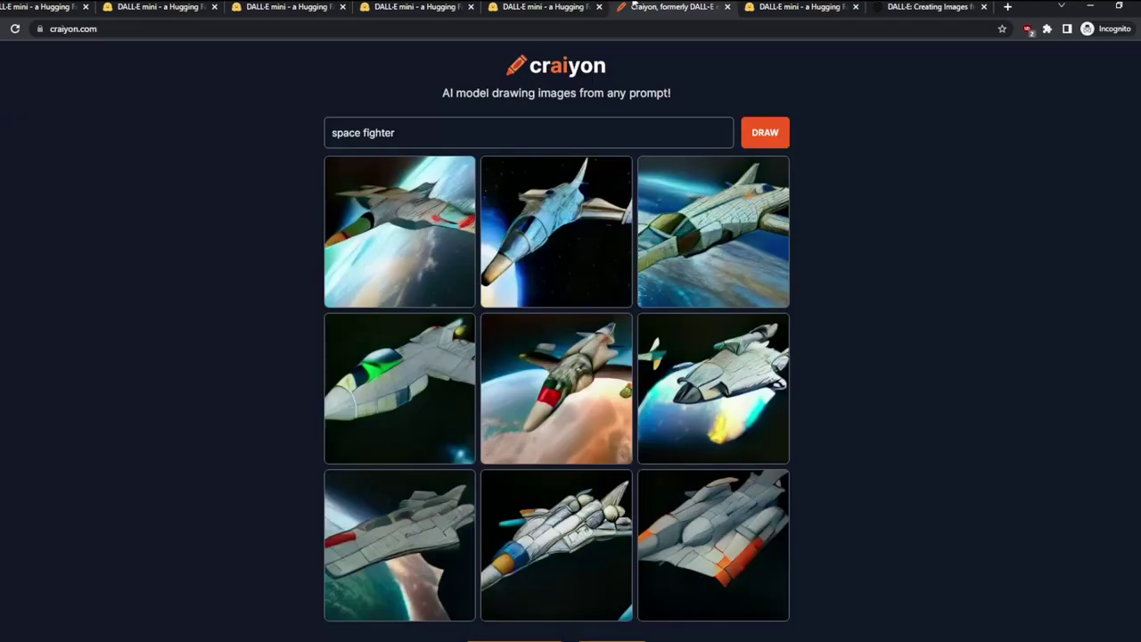